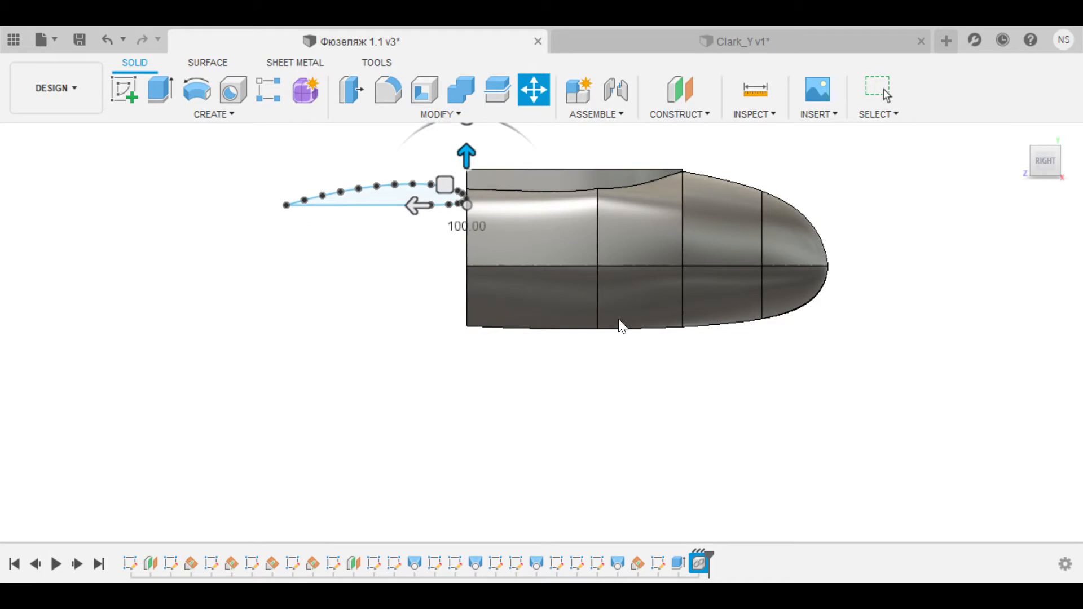
- Move the airfoil profile forward so its trailing edge lines up with the fuselage section's rear end
{"action": "type", "text": "110"}
{"action": "left_click_drag", "start_coordinate": [429, 201], "coordinate": [616, 212]}
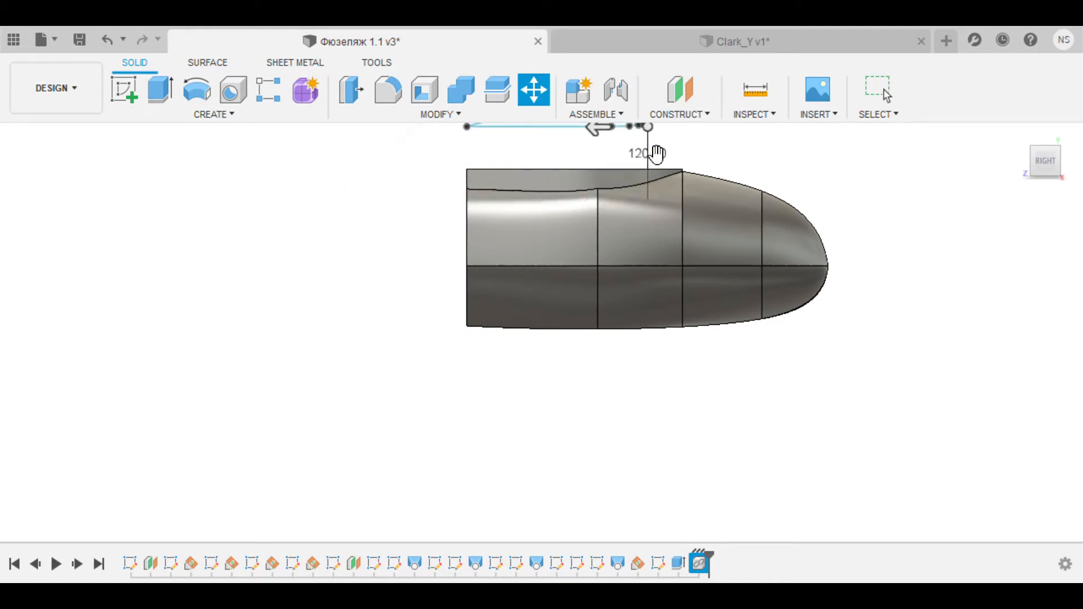
{"action": "key", "text": "Return"}
- Extrude the airfoil profile sideways from the fuselage's centre plane
{"action": "middle_click_drag", "start_coordinate": [692, 333], "coordinate": [703, 370], "text": "shift"}
{"action": "scroll", "coordinate": [621, 248], "scroll_direction": "up", "scroll_amount": 3}
{"action": "middle_click_drag", "start_coordinate": [621, 271], "coordinate": [597, 242], "text": "shift"}
{"action": "left_click", "coordinate": [597, 244]}
{"action": "key", "text": "e"}
{"action": "left_click_drag", "start_coordinate": [662, 260], "coordinate": [687, 334]}
{"action": "left_click_drag", "start_coordinate": [665, 266], "coordinate": [697, 362]}
{"action": "middle_click_drag", "start_coordinate": [249, 237], "coordinate": [378, 246], "text": "shift"}
{"action": "middle_click_drag", "start_coordinate": [650, 349], "coordinate": [508, 390], "text": "shift"}
{"action": "key", "text": "Return"}
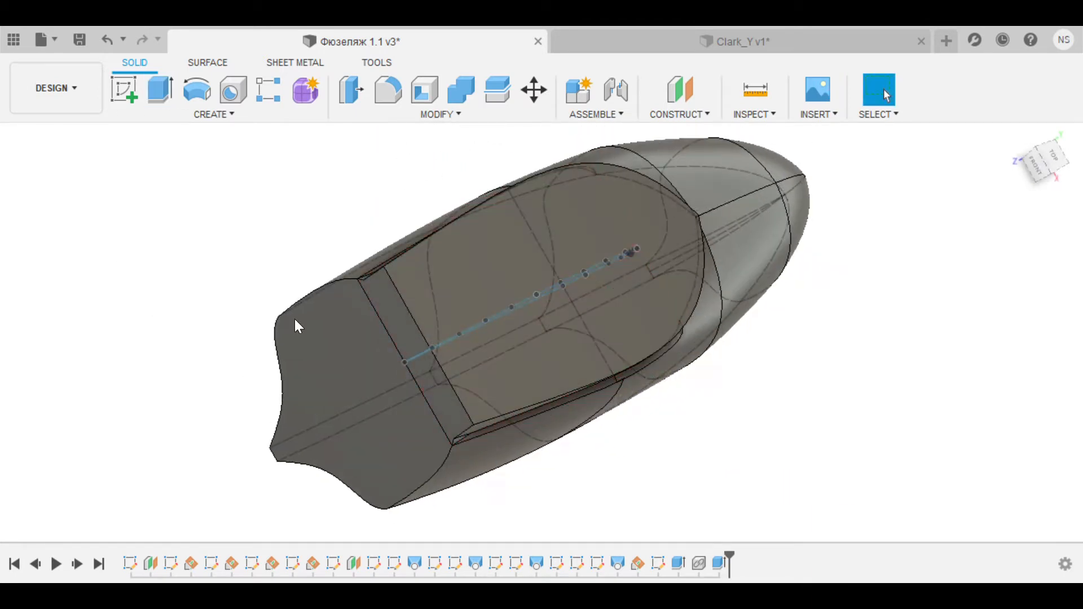
- Extrude the airfoil profile once more to form the wing stubs projecting from the fuselage sides
{"action": "middle_click_drag", "start_coordinate": [119, 254], "coordinate": [237, 187], "text": "shift"}
{"action": "left_click", "coordinate": [522, 168]}
{"action": "key", "text": "e"}
{"action": "middle_click_drag", "start_coordinate": [522, 168], "coordinate": [971, 293], "text": "shift"}
{"action": "left_click_drag", "start_coordinate": [485, 272], "coordinate": [583, 382]}
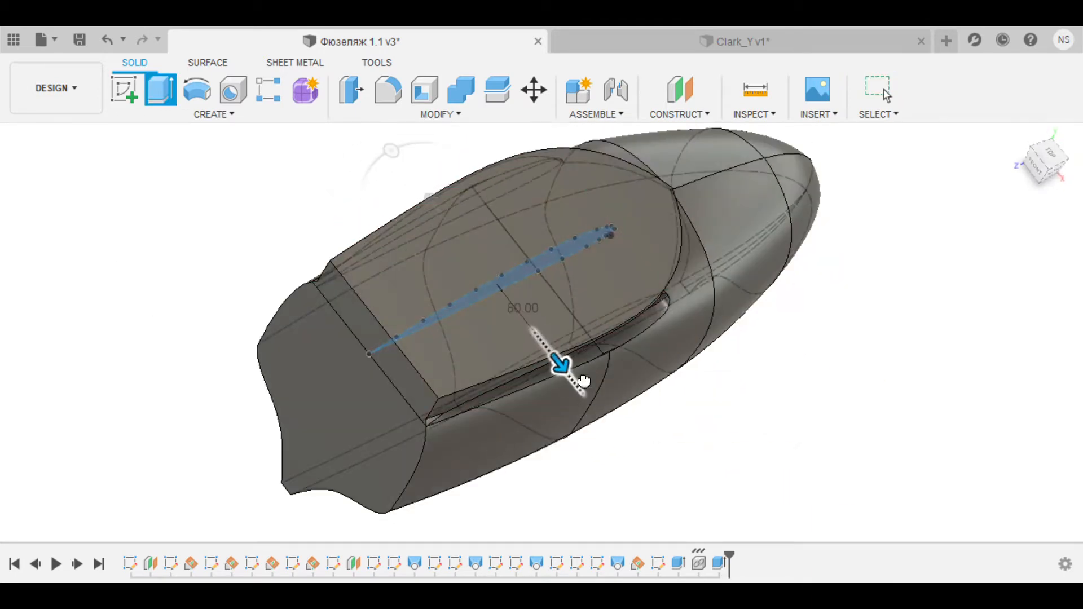
{"action": "key", "text": "Return"}
- Fillet the rear lower edge between the wing stub and the fuselage side with a 5 mm radius
{"action": "scroll", "coordinate": [852, 298], "scroll_direction": "down", "scroll_amount": 3}
{"action": "middle_click_drag", "start_coordinate": [853, 299], "coordinate": [717, 245], "text": "shift"}
{"action": "scroll", "coordinate": [563, 262], "scroll_direction": "up", "scroll_amount": 5}
{"action": "key", "text": "f"}
{"action": "left_click", "coordinate": [564, 286]}
{"action": "type", "text": "5"}
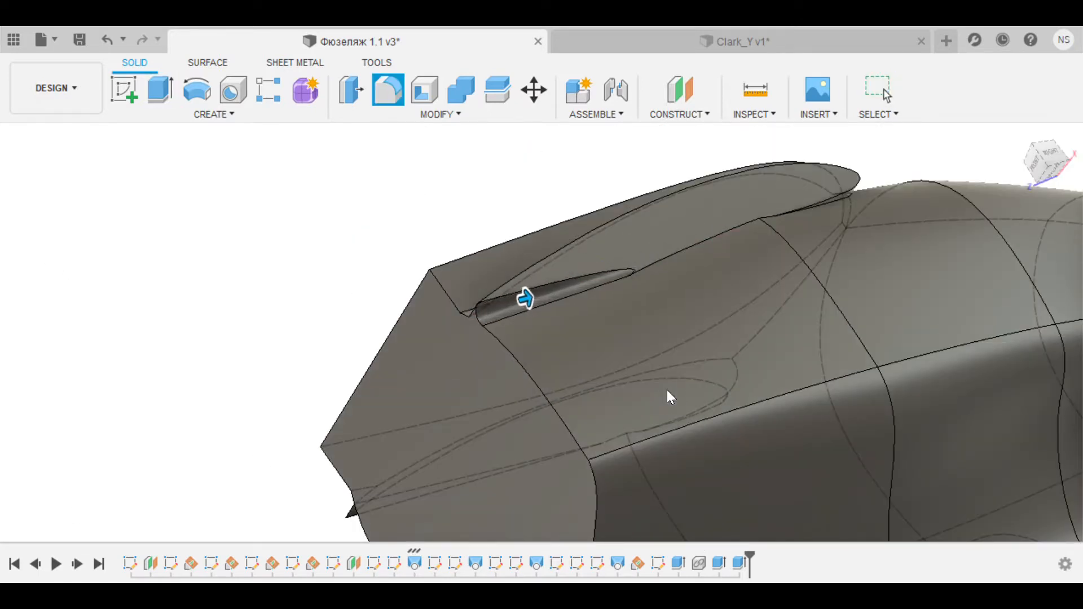
{"action": "left_click", "coordinate": [1047, 164]}
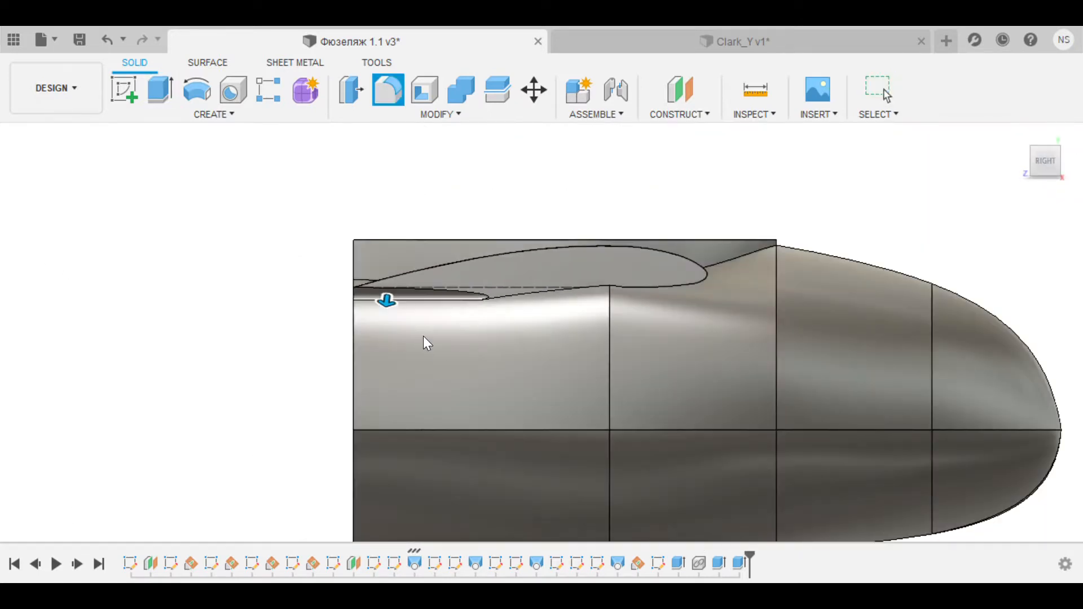
{"action": "scroll", "coordinate": [426, 343], "scroll_direction": "up", "scroll_amount": 3}
{"action": "middle_click_drag", "start_coordinate": [425, 343], "coordinate": [587, 274], "text": "shift"}
{"action": "scroll", "coordinate": [587, 274], "scroll_direction": "down", "scroll_amount": 4}
{"action": "scroll", "coordinate": [897, 302], "scroll_direction": "up", "scroll_amount": 4}
{"action": "middle_click_drag", "start_coordinate": [898, 302], "coordinate": [507, 353], "text": "shift"}
{"action": "scroll", "coordinate": [762, 334], "scroll_direction": "down", "scroll_amount": 6}
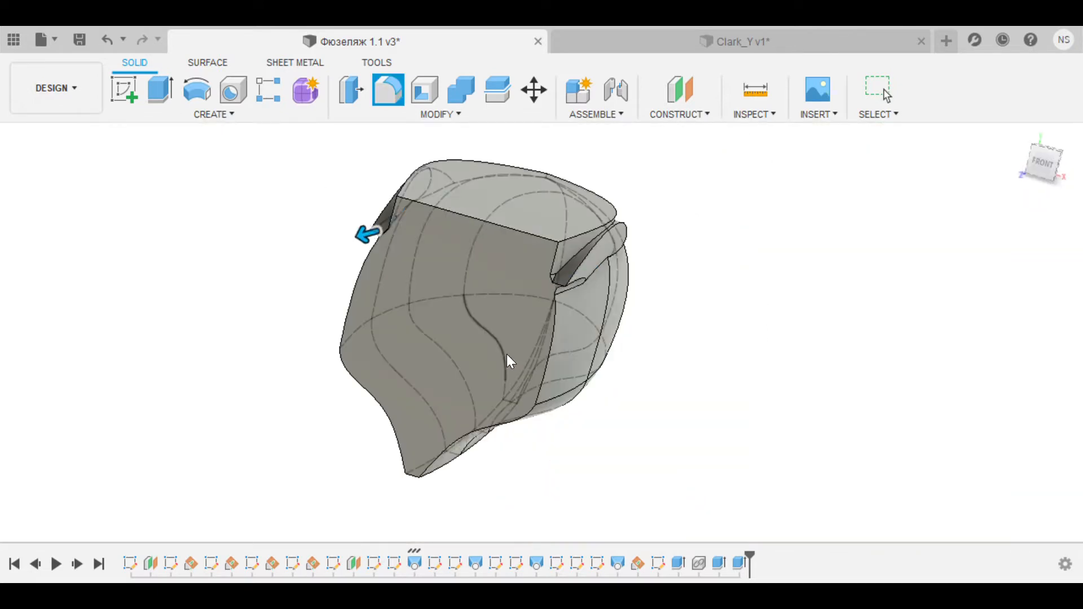
{"action": "key", "text": "Return"}
- Fillet the upper airfoil edges where the wing stubs meet the fuselage on both sides
{"action": "scroll", "coordinate": [670, 320], "scroll_direction": "down", "scroll_amount": 2}
{"action": "middle_click_drag", "start_coordinate": [670, 320], "coordinate": [489, 338], "text": "shift"}
{"action": "scroll", "coordinate": [489, 339], "scroll_direction": "up", "scroll_amount": 6}
{"action": "key", "text": "f"}
{"action": "left_click", "coordinate": [425, 333]}
{"action": "left_click", "coordinate": [396, 339]}
{"action": "middle_click_drag", "start_coordinate": [332, 323], "coordinate": [275, 339], "text": "shift"}
{"action": "left_click", "coordinate": [307, 297]}
{"action": "left_click", "coordinate": [291, 268]}
{"action": "scroll", "coordinate": [424, 327], "scroll_direction": "down", "scroll_amount": 2}
{"action": "middle_click_drag", "start_coordinate": [485, 451], "coordinate": [587, 437], "text": "shift"}
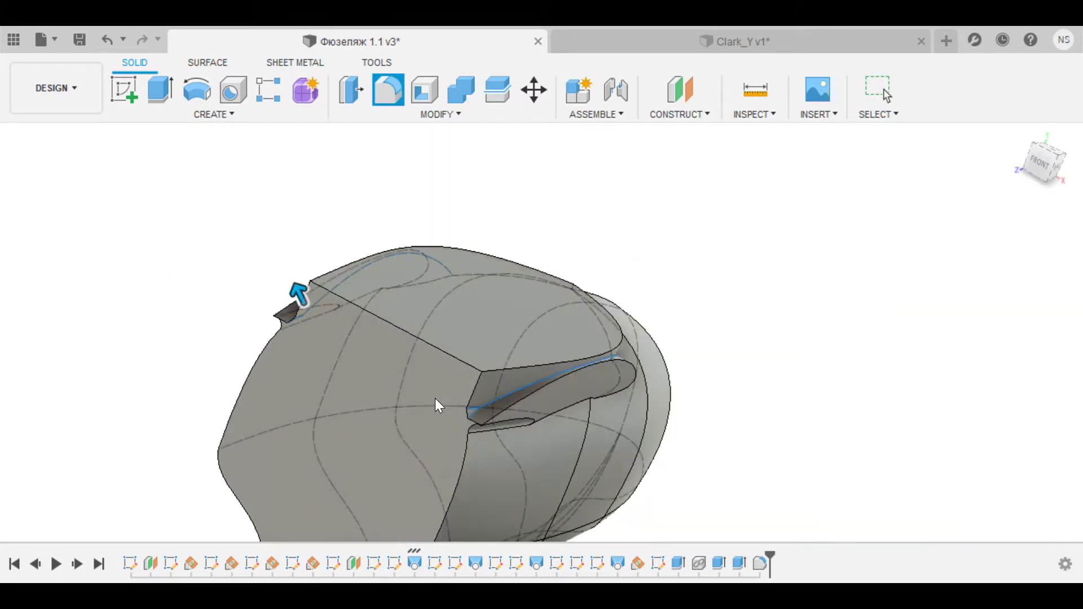
{"action": "key", "text": "Return"}
- Fillet the remaining wing-root edge around the airfoil's leading edge
{"action": "scroll", "coordinate": [568, 415], "scroll_direction": "up", "scroll_amount": 5}
{"action": "mouse_move", "coordinate": [542, 402]}
{"action": "middle_mouse_down", "text": "shift"}
{"action": "mouse_move", "coordinate": [602, 424]}
{"action": "mouse_move", "coordinate": [446, 349]}
{"action": "mouse_move", "coordinate": [536, 391]}
{"action": "middle_mouse_up", "text": "shift"}
{"action": "key", "text": "f"}
{"action": "left_click", "coordinate": [431, 325]}
{"action": "key", "text": "Return"}
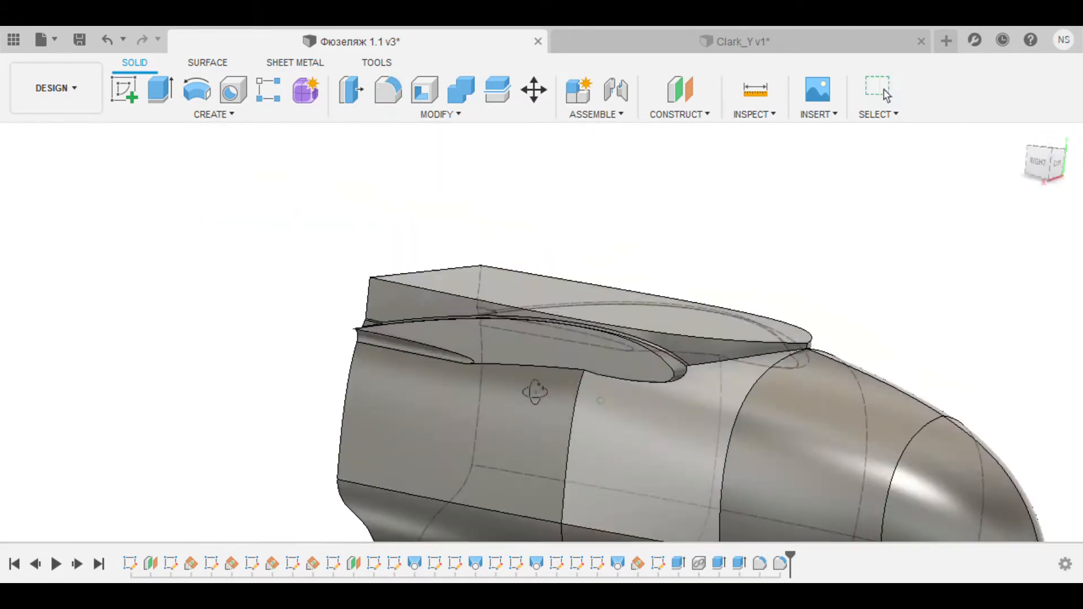
{"action": "key", "text": "f"}
{"action": "left_click", "coordinate": [700, 377]}
{"action": "middle_click_drag", "start_coordinate": [564, 444], "coordinate": [421, 350], "text": "shift"}
{"action": "middle_click_drag", "start_coordinate": [498, 329], "coordinate": [552, 415], "text": "shift"}
{"action": "key", "text": "Return"}
- Edit the wing stub extrusion to a distance of 110 mm
{"action": "scroll", "coordinate": [484, 215], "scroll_direction": "down", "scroll_amount": 3}
{"action": "middle_click_drag", "start_coordinate": [484, 215], "coordinate": [632, 225], "text": "shift"}
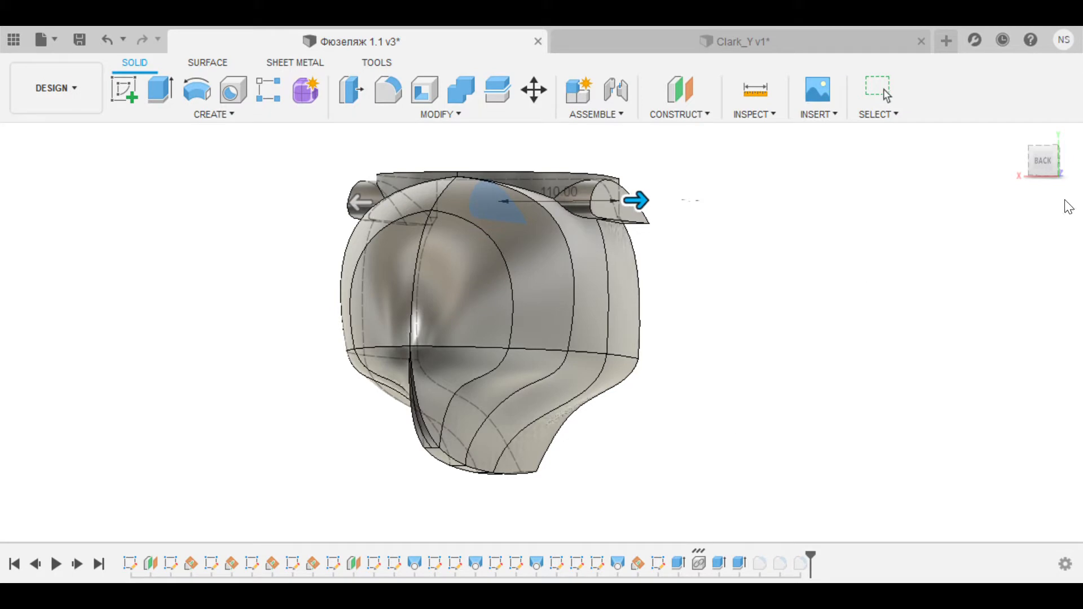
{"action": "left_click", "coordinate": [1042, 162]}
{"action": "key", "text": "Return"}
- Construct a horizontal plane through the fuselage's mid-height line at the rear face
{"action": "scroll", "coordinate": [896, 284], "scroll_direction": "down", "scroll_amount": 2}
{"action": "middle_click_drag", "start_coordinate": [895, 286], "coordinate": [671, 327], "text": "shift"}
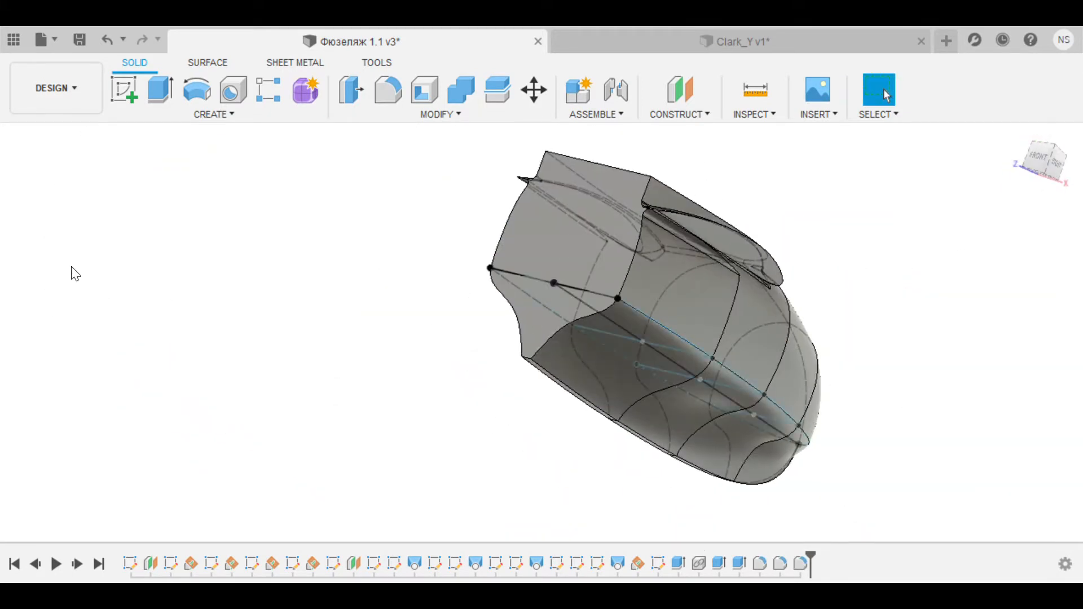
{"action": "middle_click_drag", "start_coordinate": [76, 274], "coordinate": [147, 305], "text": "shift"}
{"action": "left_click", "coordinate": [700, 115]}
{"action": "left_click", "coordinate": [691, 157]}
{"action": "middle_click_drag", "start_coordinate": [565, 270], "coordinate": [503, 338], "text": "shift"}
{"action": "scroll", "coordinate": [486, 339], "scroll_direction": "up", "scroll_amount": 2}
{"action": "left_click", "coordinate": [472, 342]}
{"action": "scroll", "coordinate": [301, 240], "scroll_direction": "down", "scroll_amount": 1}
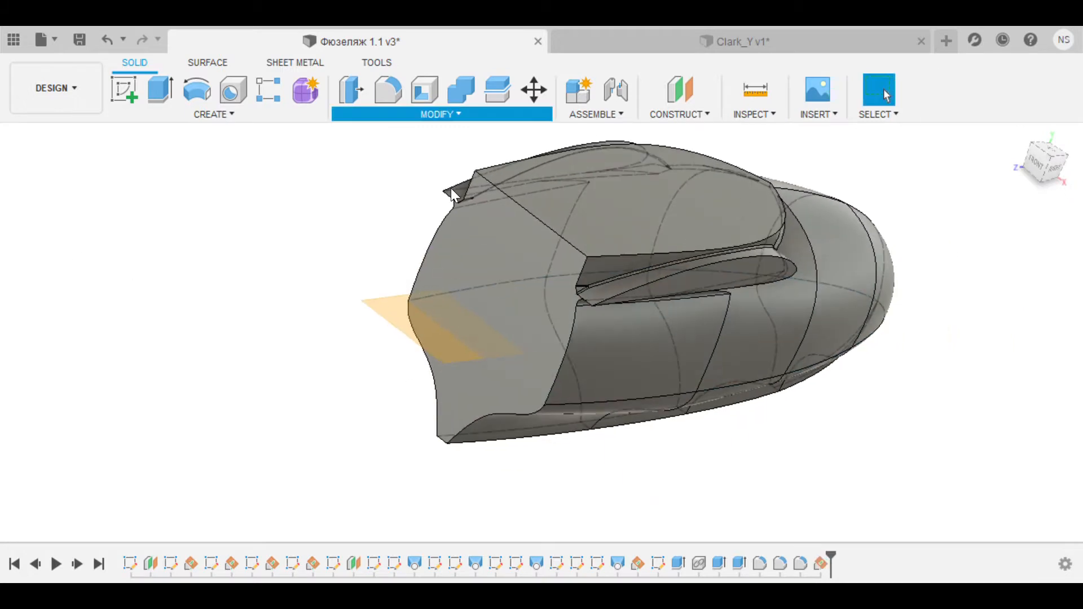
- Split the fuselage body with the horizontal plane and hide the upper half
{"action": "left_click", "coordinate": [401, 337]}
{"action": "left_click", "coordinate": [469, 266]}
{"action": "left_click", "coordinate": [414, 334]}
{"action": "key", "text": "Return"}
{"action": "left_click", "coordinate": [501, 198]}
{"action": "key", "text": "v"}
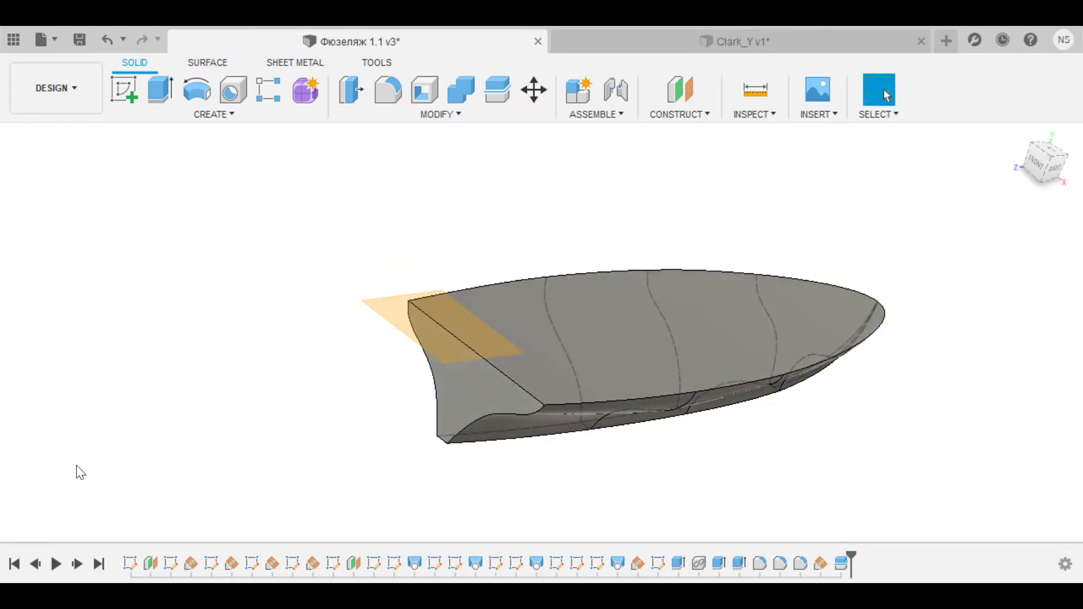
{"action": "left_click", "coordinate": [79, 455]}
- Sketch half of an angled pocket outline on the lower half's rear face and mirror it about a vertical centre line
{"action": "middle_click_drag", "start_coordinate": [361, 271], "coordinate": [515, 319], "text": "shift"}
{"action": "left_click", "coordinate": [548, 429]}
{"action": "left_click", "coordinate": [124, 90]}
{"action": "scroll", "coordinate": [556, 362], "scroll_direction": "up", "scroll_amount": 6}
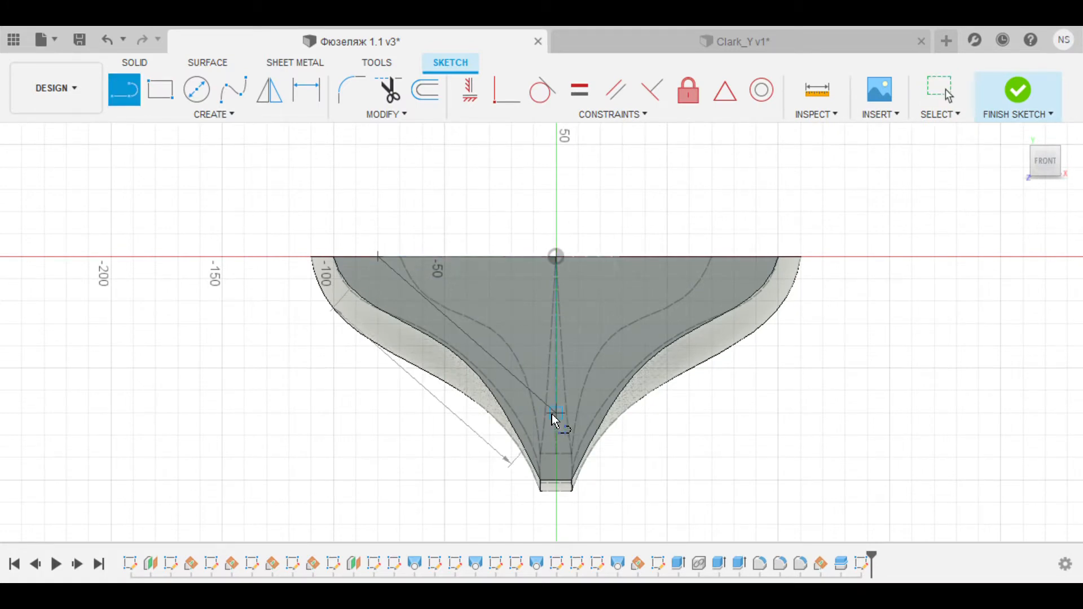
{"action": "left_click", "coordinate": [534, 392]}
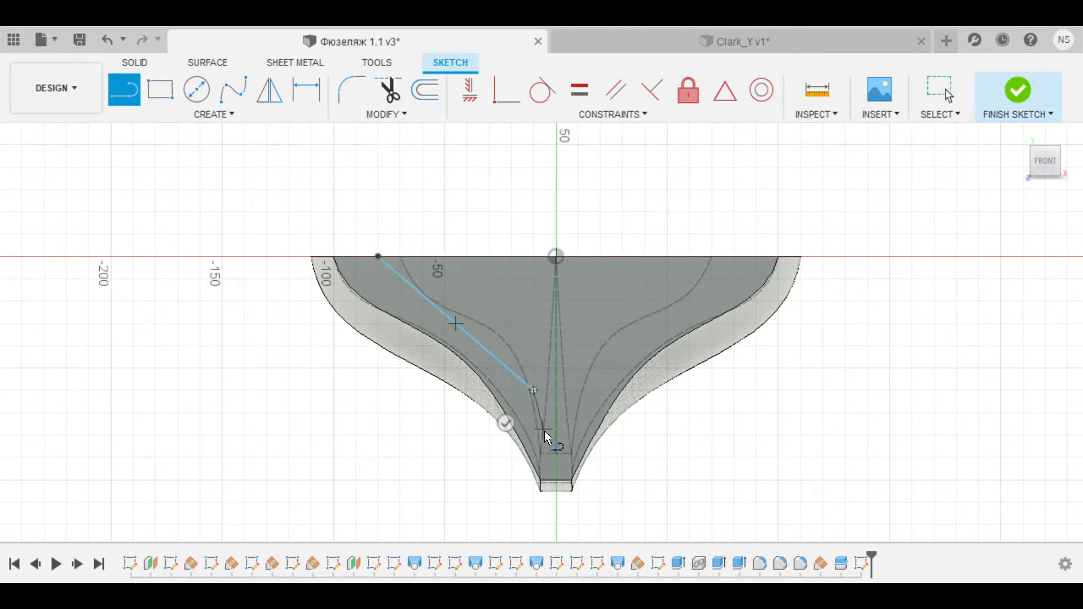
{"action": "left_click", "coordinate": [502, 440]}
{"action": "scroll", "coordinate": [594, 357], "scroll_direction": "up", "scroll_amount": 2}
{"action": "middle_click_drag", "start_coordinate": [593, 357], "coordinate": [590, 313]}
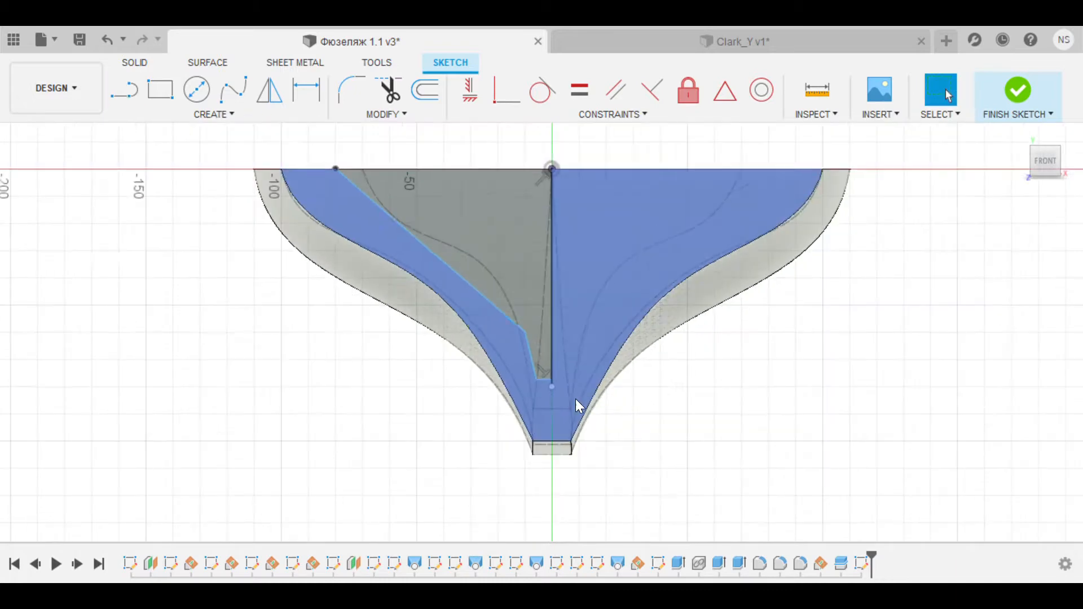
{"action": "left_click", "coordinate": [537, 381]}
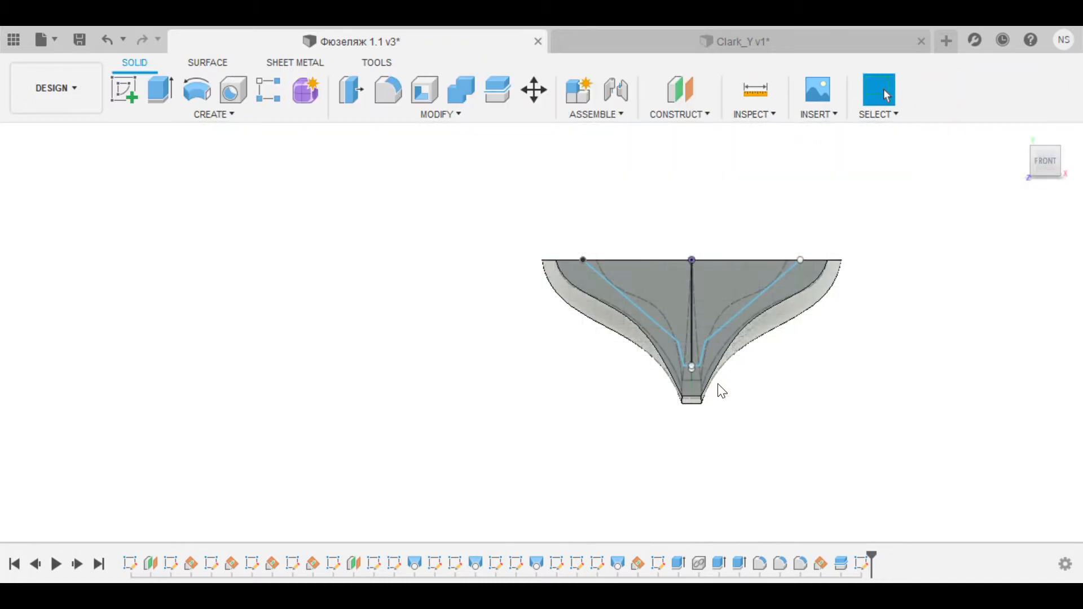
- Extrude-cut both halves of the pocket profile forward into the lower fuselage half
{"action": "key", "text": "e"}
{"action": "left_click", "coordinate": [729, 403]}
{"action": "left_click", "coordinate": [629, 405]}
{"action": "left_click_drag", "start_coordinate": [737, 420], "coordinate": [732, 278]}
{"action": "key", "text": "Return"}
{"action": "middle_click_drag", "start_coordinate": [733, 278], "coordinate": [720, 297], "text": "shift"}
{"action": "scroll", "coordinate": [720, 297], "scroll_direction": "up", "scroll_amount": 4}
{"action": "scroll", "coordinate": [720, 296], "scroll_direction": "down", "scroll_amount": 4}
- Sketch half of a smaller pocket outline and a vertical centre line on the end face of the first pocket
{"action": "left_click", "coordinate": [637, 325]}
{"action": "mouse_move", "coordinate": [652, 378]}
{"action": "middle_mouse_down", "text": "shift"}
{"action": "mouse_move", "coordinate": [783, 341]}
{"action": "mouse_move", "coordinate": [786, 390]}
{"action": "middle_mouse_up", "text": "shift"}
{"action": "left_click", "coordinate": [124, 90]}
{"action": "key", "text": "l"}
{"action": "left_click", "coordinate": [538, 332]}
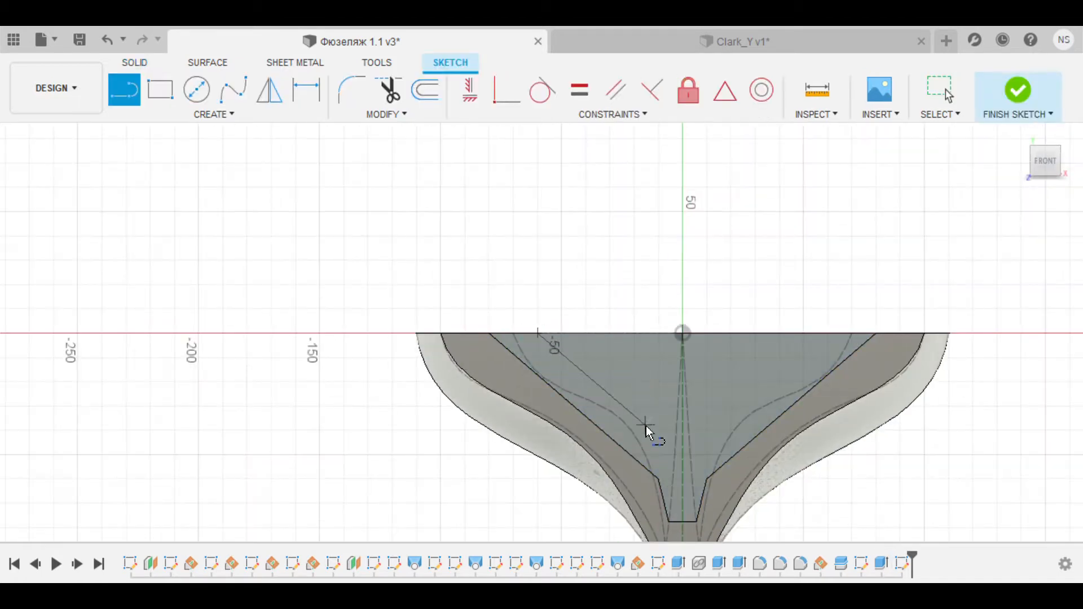
{"action": "key", "text": "l"}
{"action": "left_click", "coordinate": [682, 333]}
{"action": "left_click", "coordinate": [682, 407]}
{"action": "key", "text": "Escape"}
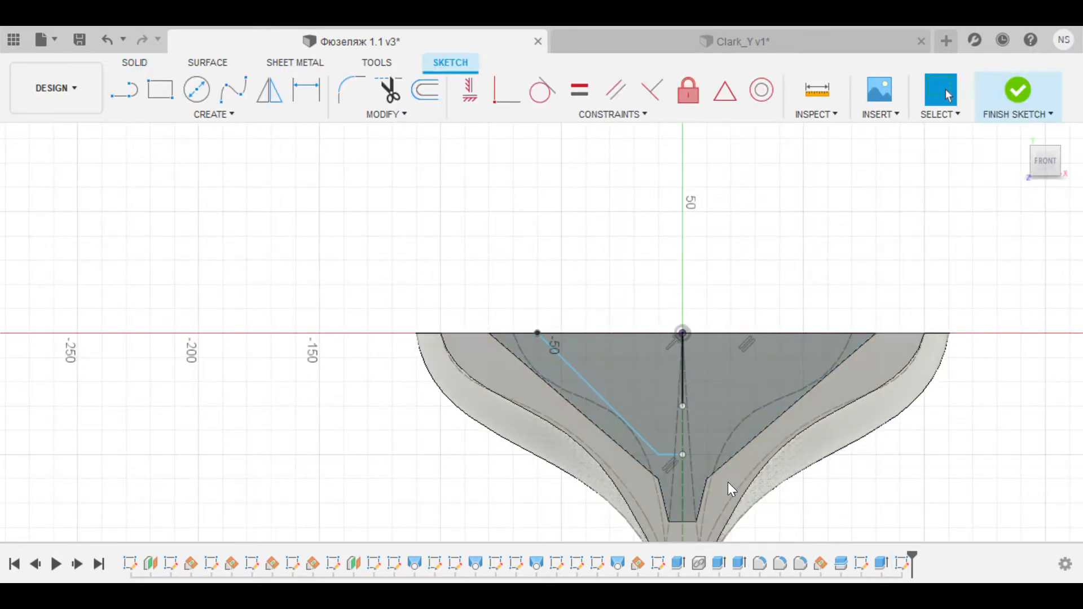
- Mirror the half outline about the centre line and finish the second pocket sketch
{"action": "left_click", "coordinate": [270, 90]}
{"action": "left_click", "coordinate": [670, 455]}
{"action": "left_click", "coordinate": [615, 411]}
{"action": "left_click", "coordinate": [1018, 90]}
- Extrude-cut the second pocket profile forward from the first pocket's end face
{"action": "scroll", "coordinate": [797, 370], "scroll_direction": "down", "scroll_amount": 3}
{"action": "mouse_move", "coordinate": [797, 370]}
{"action": "middle_mouse_down", "text": "shift"}
{"action": "mouse_move", "coordinate": [912, 395]}
{"action": "mouse_move", "coordinate": [756, 397]}
{"action": "mouse_move", "coordinate": [791, 432]}
{"action": "mouse_move", "coordinate": [880, 436]}
{"action": "mouse_move", "coordinate": [643, 395]}
{"action": "middle_mouse_up", "text": "shift"}
{"action": "key", "text": "e"}
{"action": "left_click_drag", "start_coordinate": [643, 395], "coordinate": [733, 387]}
{"action": "key", "text": "Return"}
- Sketch a third, smaller pocket outline, mirrored about a vertical centre line, on the second pocket's end face
{"action": "mouse_move", "coordinate": [754, 400]}
{"action": "middle_mouse_down", "text": "shift"}
{"action": "mouse_move", "coordinate": [919, 485]}
{"action": "mouse_move", "coordinate": [717, 347]}
{"action": "mouse_move", "coordinate": [801, 316]}
{"action": "middle_mouse_up", "text": "shift"}
{"action": "left_click", "coordinate": [1046, 175]}
{"action": "left_click", "coordinate": [655, 367]}
{"action": "left_click", "coordinate": [125, 89]}
{"action": "key", "text": "l"}
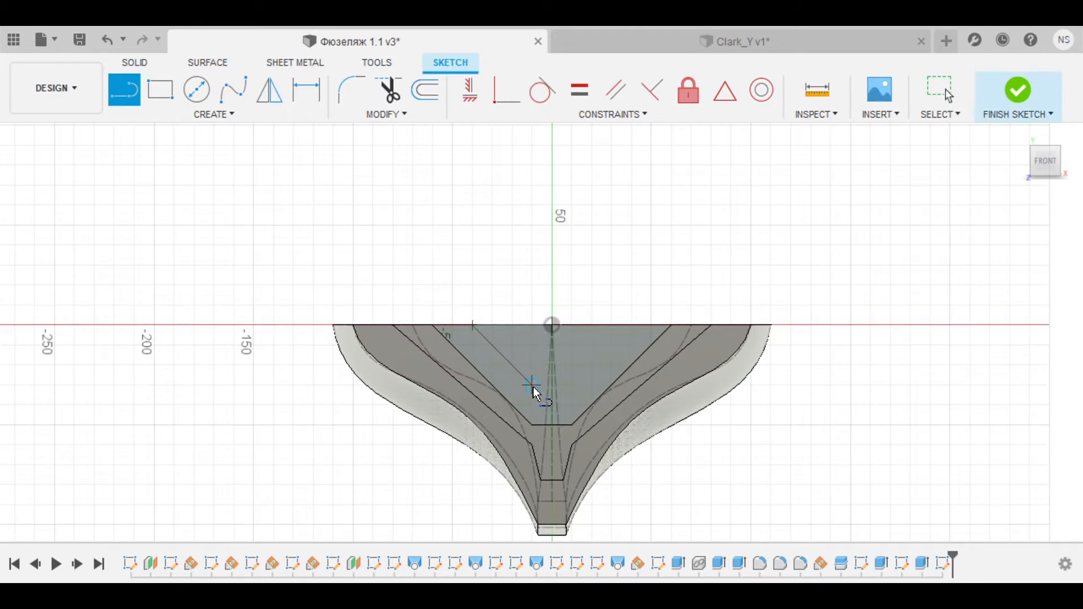
{"action": "left_click", "coordinate": [552, 356]}
{"action": "key", "text": "Return"}
{"action": "middle_click_drag", "start_coordinate": [648, 338], "coordinate": [663, 389], "text": "shift"}
{"action": "left_click", "coordinate": [1005, 86]}
- Extrude-cut the third pocket profile toward the nose of the lower half
{"action": "key", "text": "e"}
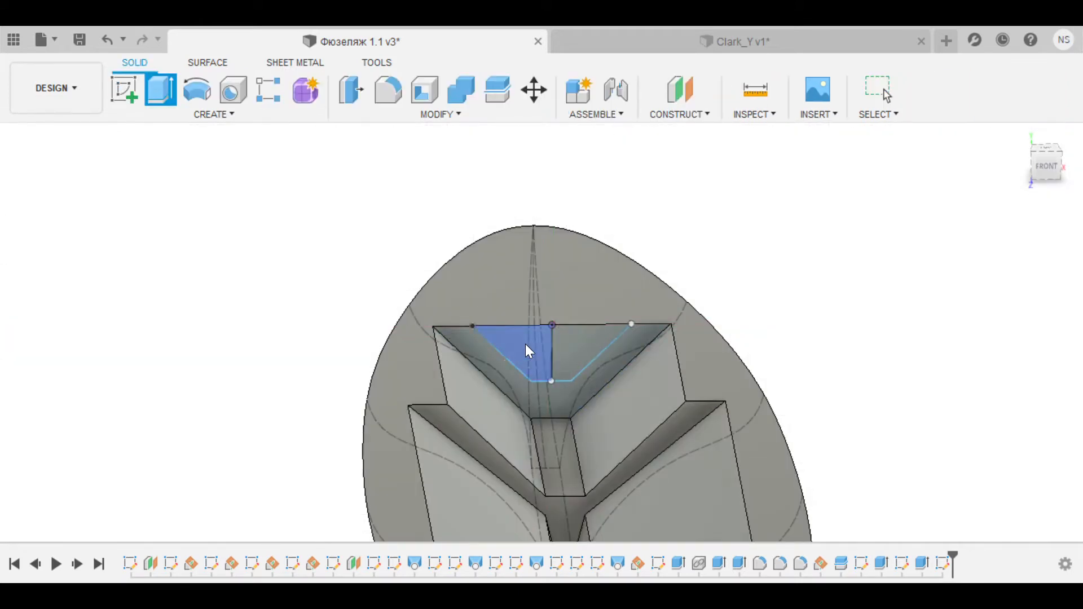
{"action": "left_click_drag", "start_coordinate": [579, 290], "coordinate": [580, 295]}
{"action": "mouse_move", "coordinate": [638, 350]}
{"action": "middle_mouse_down", "text": "shift"}
{"action": "mouse_move", "coordinate": [662, 307]}
{"action": "mouse_move", "coordinate": [805, 421]}
{"action": "mouse_move", "coordinate": [649, 350]}
{"action": "middle_mouse_up", "text": "shift"}
{"action": "key", "text": "Return"}
{"action": "scroll", "coordinate": [663, 307], "scroll_direction": "down", "scroll_amount": 5}
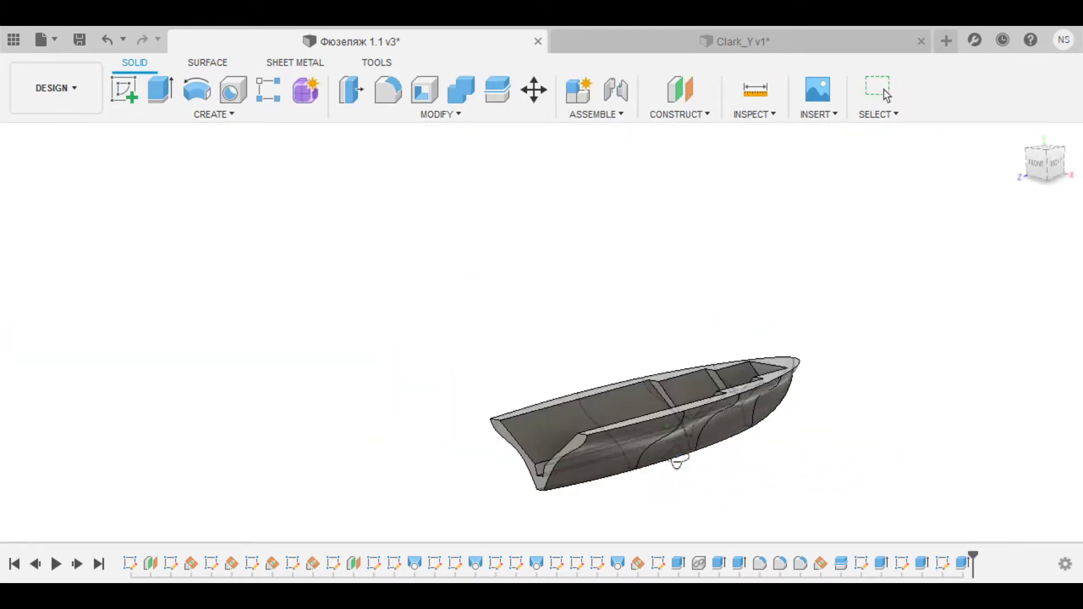
- Extrude a wall across the open rear end of the lower half's pocket
{"action": "scroll", "coordinate": [609, 442], "scroll_direction": "up", "scroll_amount": 5}
{"action": "middle_click_drag", "start_coordinate": [609, 442], "coordinate": [590, 438], "text": "shift"}
{"action": "middle_click_drag", "start_coordinate": [497, 316], "coordinate": [494, 361], "text": "shift"}
{"action": "left_click", "coordinate": [528, 367]}
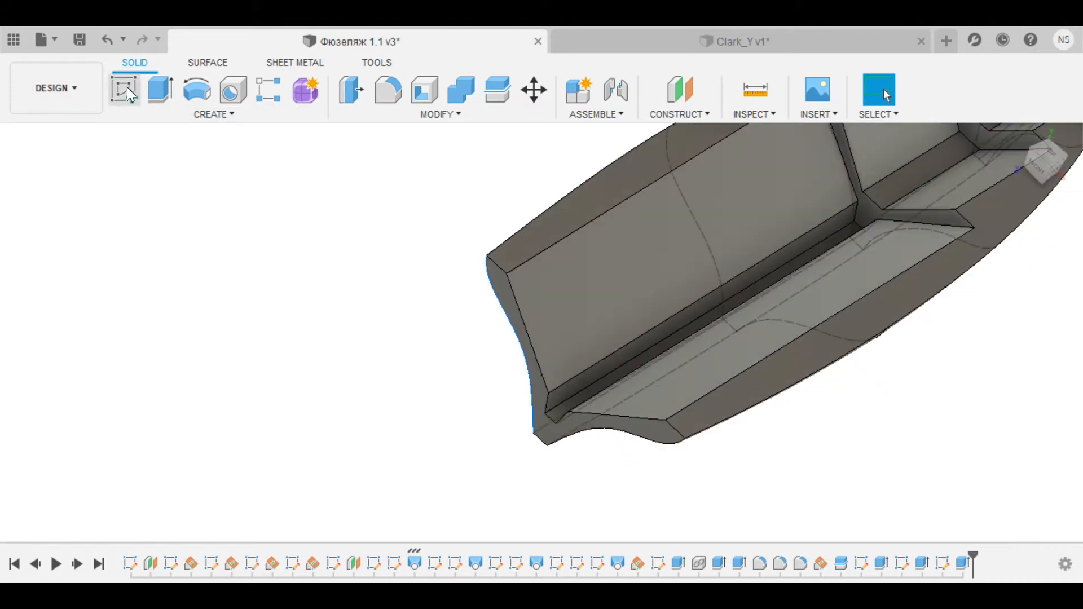
{"action": "left_click", "coordinate": [538, 341]}
{"action": "left_click", "coordinate": [573, 410]}
{"action": "key", "text": "Return"}
- Show the upper and lower fuselage halves together in the front view
{"action": "middle_click_drag", "start_coordinate": [61, 423], "coordinate": [745, 320], "text": "shift"}
{"action": "scroll", "coordinate": [327, 307], "scroll_direction": "down", "scroll_amount": 5}
{"action": "scroll", "coordinate": [548, 257], "scroll_direction": "up", "scroll_amount": 3}
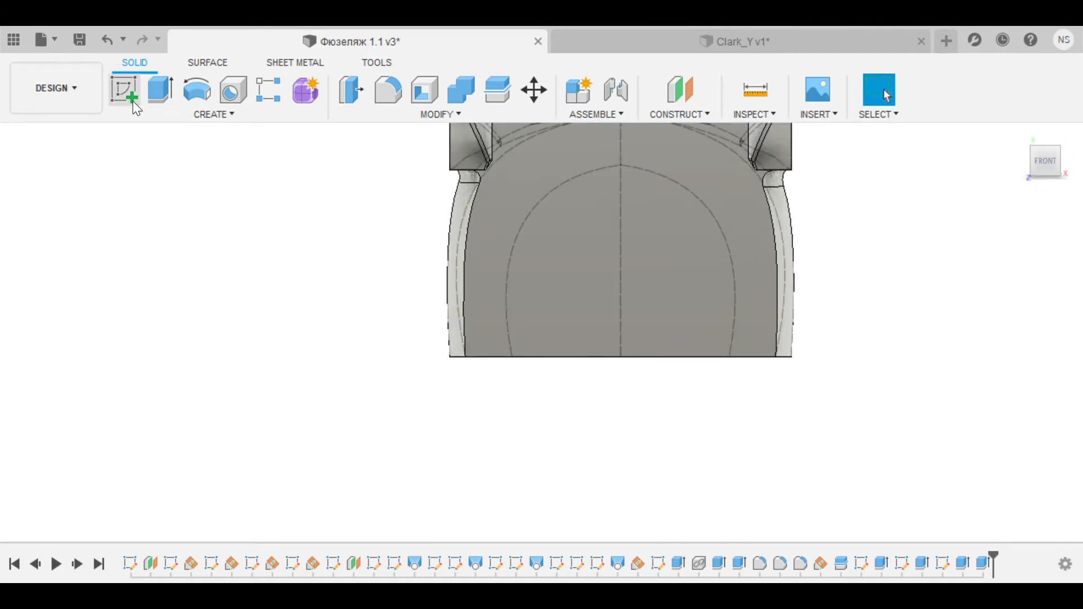
{"action": "middle_click_drag", "start_coordinate": [829, 207], "coordinate": [838, 290]}
{"action": "left_click", "coordinate": [71, 288]}
{"action": "middle_click_drag", "start_coordinate": [636, 426], "coordinate": [635, 391]}
{"action": "scroll", "coordinate": [513, 416], "scroll_direction": "up", "scroll_amount": 2}
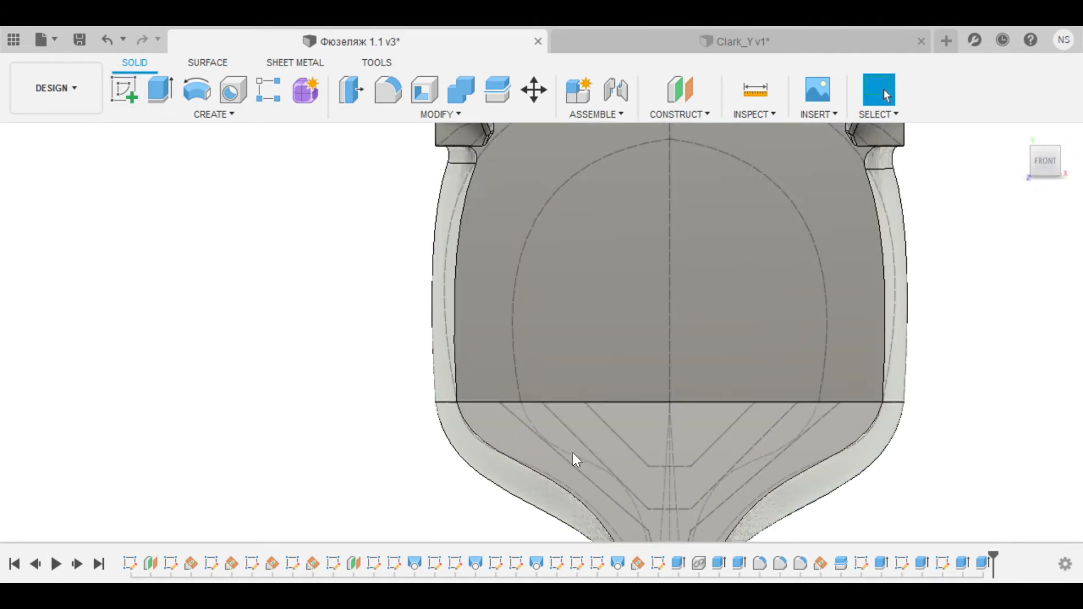
- Start a sketch on the upper half's rear face and project the lower pocket's top corner points into it
{"action": "left_click", "coordinate": [123, 93]}
{"action": "key", "text": "Escape"}
{"action": "left_click", "coordinate": [524, 367]}
{"action": "left_click", "coordinate": [120, 97]}
{"action": "key", "text": "p"}
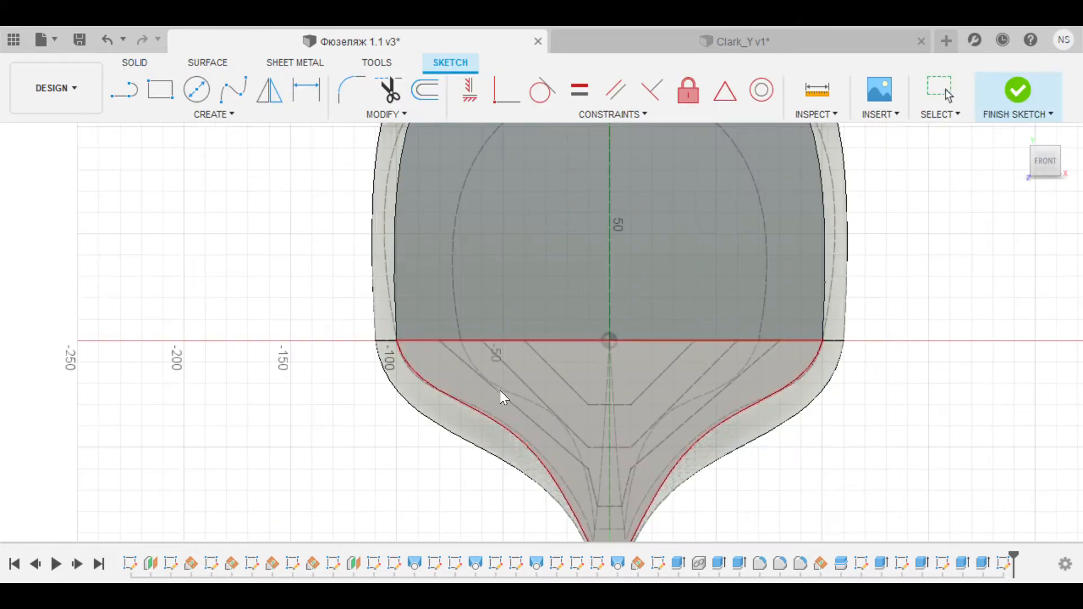
{"action": "mouse_move", "coordinate": [75, 273]}
{"action": "middle_mouse_down", "text": "shift"}
{"action": "mouse_move", "coordinate": [570, 211]}
{"action": "mouse_move", "coordinate": [791, 315]}
{"action": "middle_mouse_up", "text": "shift"}
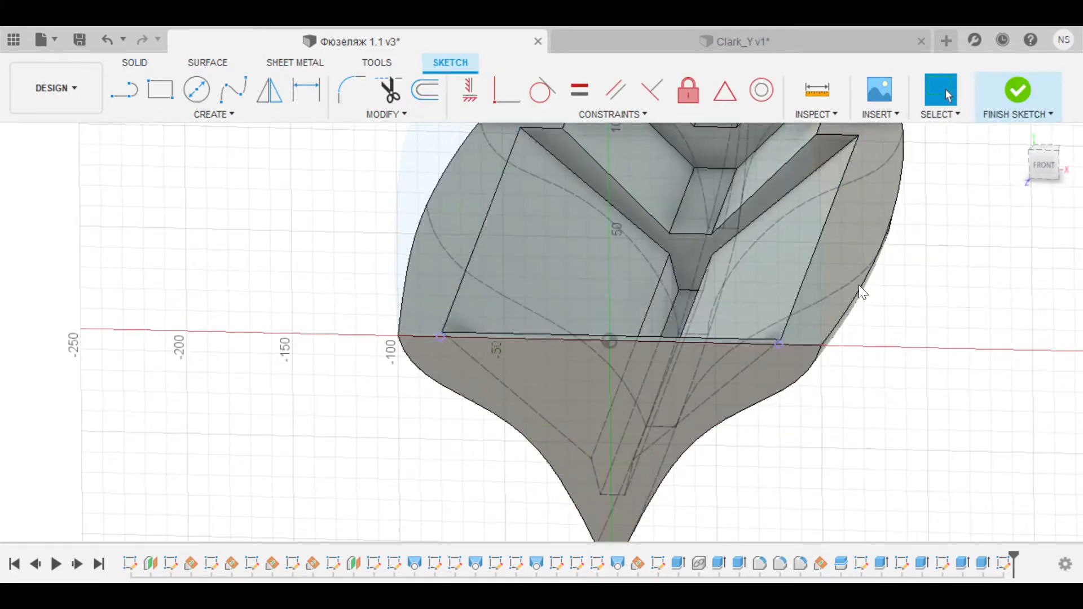
{"action": "left_click", "coordinate": [1044, 165]}
- Hide the lower half and draw a vertical line from a projected corner point to the upper half's top edge
{"action": "middle_click_drag", "start_coordinate": [378, 310], "coordinate": [370, 256]}
{"action": "scroll", "coordinate": [370, 256], "scroll_direction": "up", "scroll_amount": 1}
{"action": "left_click", "coordinate": [71, 270]}
{"action": "left_click", "coordinate": [71, 285]}
{"action": "middle_click_drag", "start_coordinate": [562, 248], "coordinate": [512, 425]}
{"action": "scroll", "coordinate": [331, 303], "scroll_direction": "down", "scroll_amount": 2}
{"action": "left_click", "coordinate": [124, 92]}
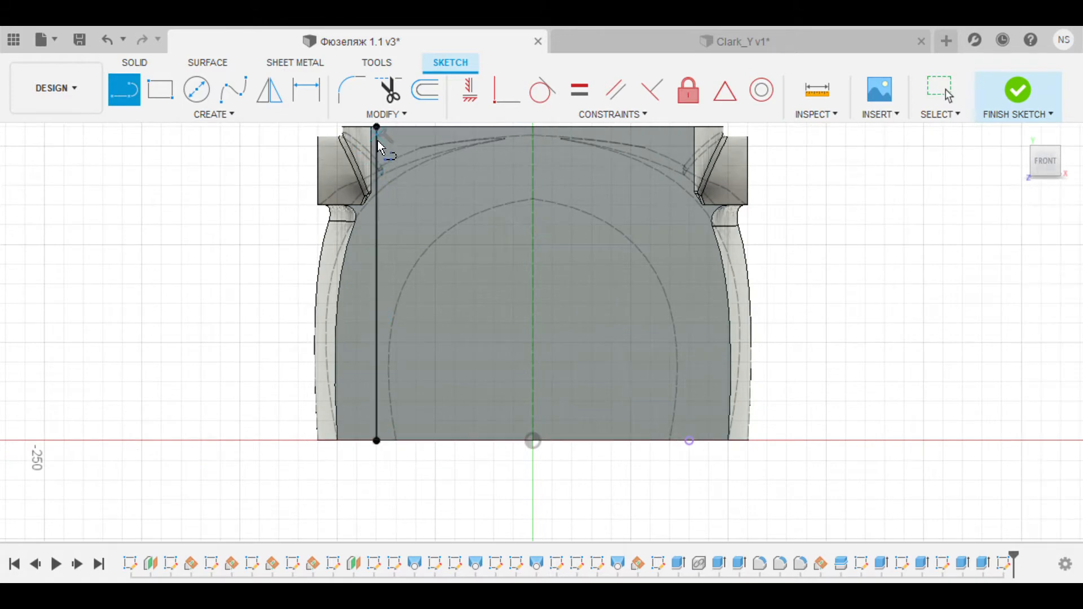
- Start a sketch on the upper half's flat underside and show the lower half's pocket in place of the upper half
{"action": "mouse_move", "coordinate": [771, 337]}
{"action": "middle_mouse_down", "text": "shift"}
{"action": "mouse_move", "coordinate": [815, 300]}
{"action": "mouse_move", "coordinate": [810, 365]}
{"action": "middle_mouse_up", "text": "shift"}
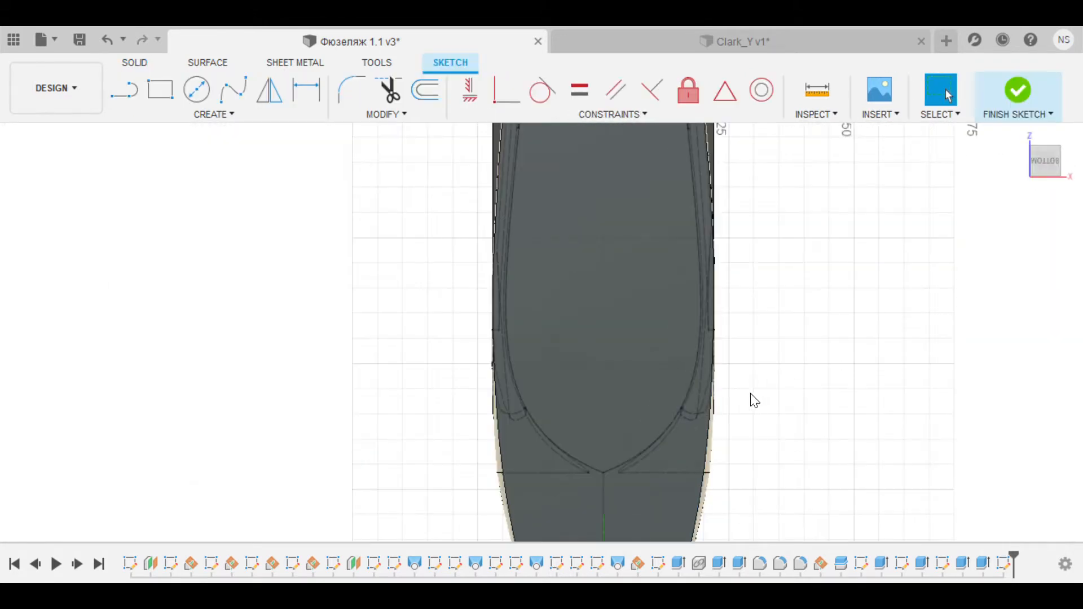
{"action": "scroll", "coordinate": [661, 220], "scroll_direction": "down", "scroll_amount": 1}
{"action": "left_click", "coordinate": [71, 270]}
{"action": "middle_click_drag", "start_coordinate": [536, 333], "coordinate": [539, 446], "text": "shift"}
{"action": "left_click", "coordinate": [70, 287]}
{"action": "middle_click_drag", "start_coordinate": [592, 225], "coordinate": [602, 322], "text": "shift"}
{"action": "scroll", "coordinate": [601, 321], "scroll_direction": "up", "scroll_amount": 2}
- Project the stepped outline edges of the lower pocket into the sketch and show the upper half again
{"action": "key", "text": "p"}
{"action": "left_click", "coordinate": [685, 367]}
{"action": "left_click", "coordinate": [491, 388]}
{"action": "left_click", "coordinate": [537, 210]}
{"action": "left_click", "coordinate": [680, 219]}
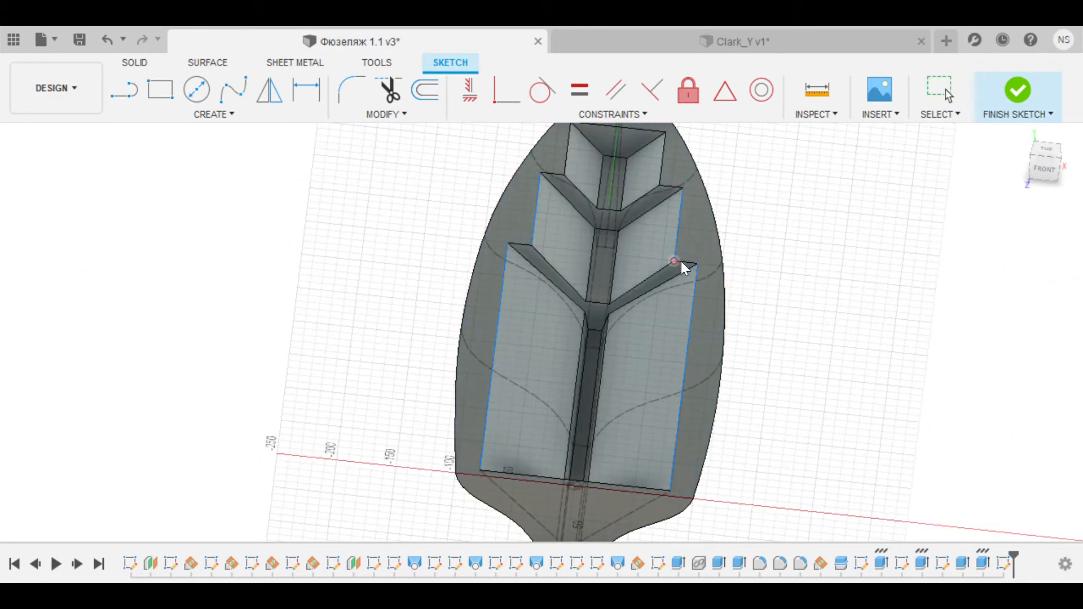
{"action": "middle_click_drag", "start_coordinate": [684, 168], "coordinate": [685, 266]}
{"action": "key", "text": "Return"}
{"action": "left_click", "coordinate": [75, 271]}
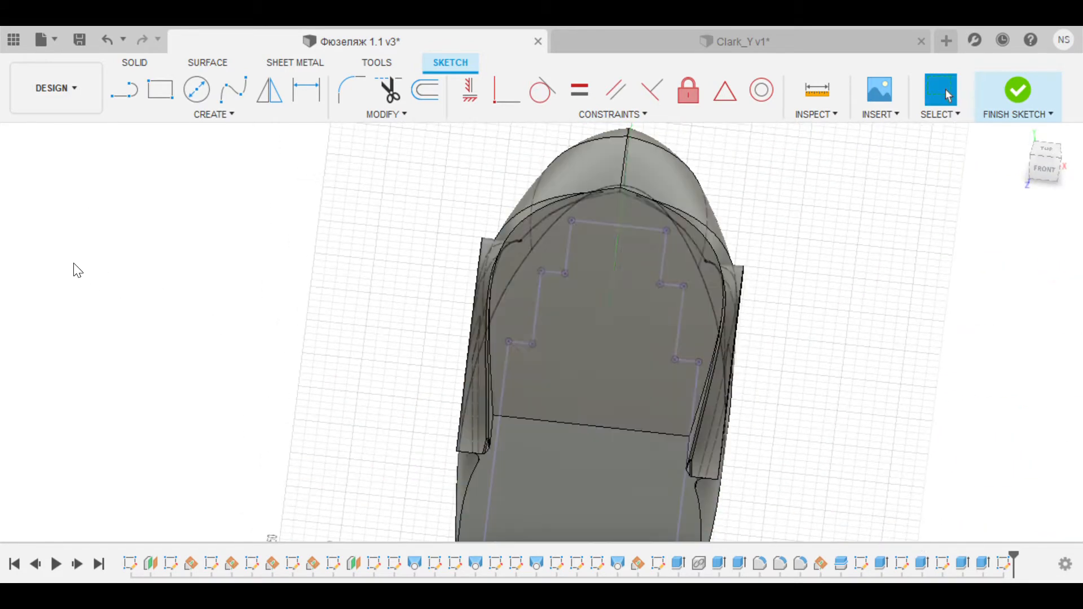
- Close the projected stepped outline with a straight line across its rear end
{"action": "middle_click_drag", "start_coordinate": [737, 525], "coordinate": [742, 403], "text": "shift"}
{"action": "scroll", "coordinate": [743, 404], "scroll_direction": "down", "scroll_amount": 3}
{"action": "left_click", "coordinate": [1046, 160]}
{"action": "scroll", "coordinate": [613, 171], "scroll_direction": "up", "scroll_amount": 3}
{"action": "scroll", "coordinate": [613, 171], "scroll_direction": "up", "scroll_amount": 2}
{"action": "scroll", "coordinate": [594, 279], "scroll_direction": "down", "scroll_amount": 2}
{"action": "key", "text": "l"}
{"action": "left_click", "coordinate": [483, 262]}
{"action": "left_click", "coordinate": [675, 262]}
{"action": "middle_click_drag", "start_coordinate": [777, 471], "coordinate": [786, 337]}
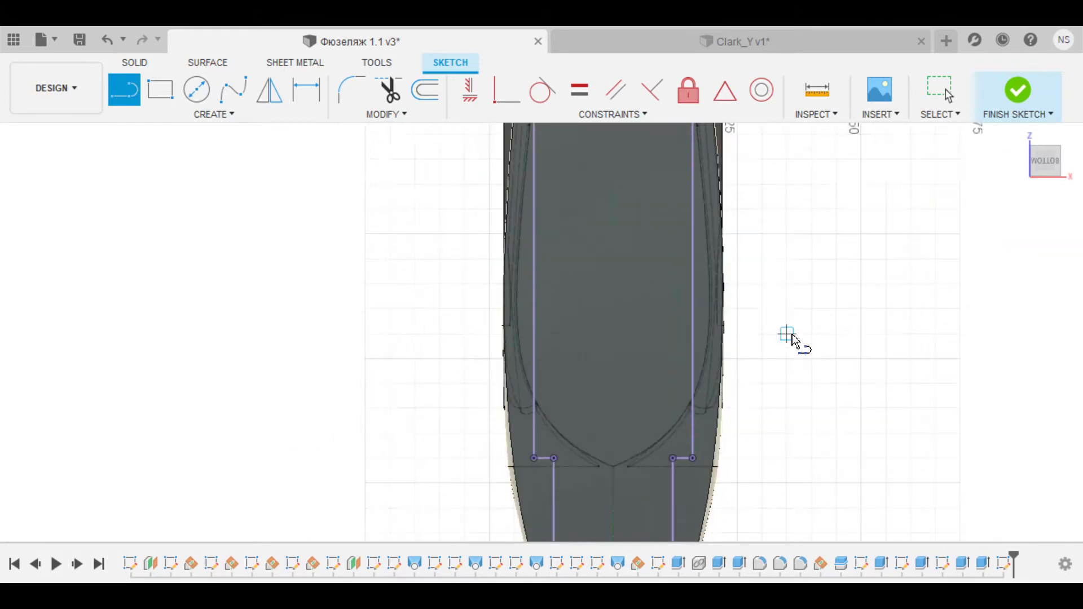
- Extrude the closed stepped profile into the upper half as a pocket cut
{"action": "scroll", "coordinate": [811, 320], "scroll_direction": "down", "scroll_amount": 3}
{"action": "left_click", "coordinate": [134, 63]}
{"action": "left_click", "coordinate": [160, 90]}
{"action": "middle_click_drag", "start_coordinate": [717, 463], "coordinate": [529, 489], "text": "shift"}
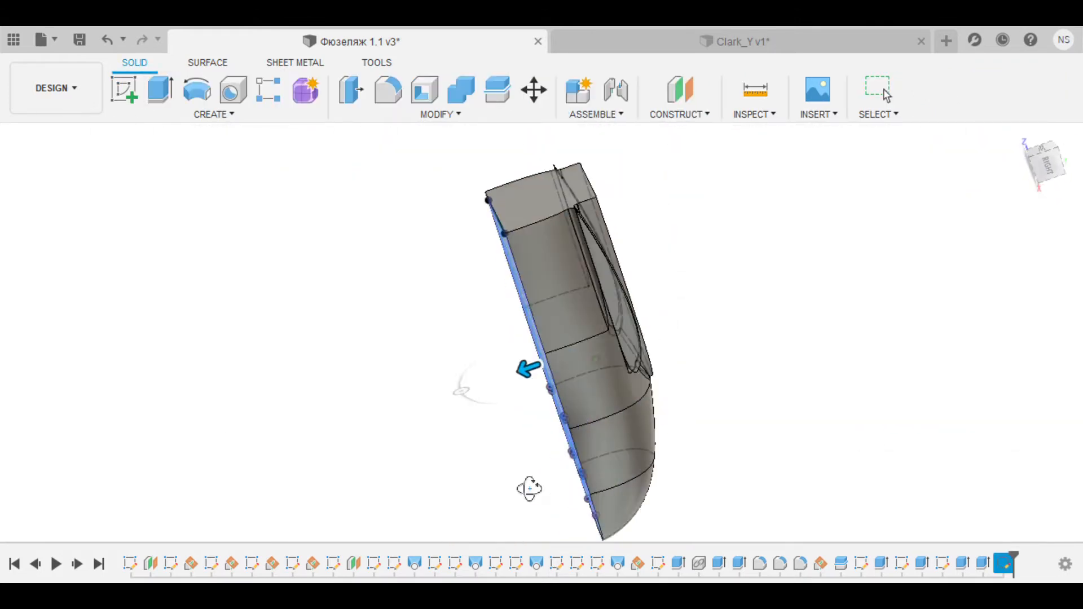
{"action": "mouse_move", "coordinate": [570, 373]}
{"action": "middle_mouse_down", "text": "shift"}
{"action": "mouse_move", "coordinate": [738, 394]}
{"action": "mouse_move", "coordinate": [663, 389]}
{"action": "mouse_move", "coordinate": [708, 391]}
{"action": "mouse_move", "coordinate": [694, 305]}
{"action": "mouse_move", "coordinate": [496, 363]}
{"action": "mouse_move", "coordinate": [490, 313]}
{"action": "mouse_move", "coordinate": [590, 387]}
{"action": "middle_mouse_up", "text": "shift"}
{"action": "key", "text": "Return"}
- Sketch mirrored diagonal lines across the rear-facing faces of the first step on both sides of the pocket
{"action": "scroll", "coordinate": [738, 395], "scroll_direction": "up", "scroll_amount": 3}
{"action": "key", "text": "s"}
{"action": "key", "text": "l"}
{"action": "mouse_move", "coordinate": [449, 364]}
{"action": "middle_mouse_down", "text": "shift"}
{"action": "mouse_move", "coordinate": [549, 309]}
{"action": "mouse_move", "coordinate": [496, 316]}
{"action": "middle_mouse_up", "text": "shift"}
{"action": "scroll", "coordinate": [547, 293], "scroll_direction": "up", "scroll_amount": 2}
{"action": "left_click", "coordinate": [578, 261]}
{"action": "left_click", "coordinate": [528, 443]}
{"action": "left_click", "coordinate": [219, 451]}
{"action": "middle_click_drag", "start_coordinate": [219, 450], "coordinate": [360, 458]}
{"action": "left_click", "coordinate": [305, 280]}
{"action": "key", "text": "Escape"}
{"action": "middle_click_drag", "start_coordinate": [306, 280], "coordinate": [349, 254], "text": "shift"}
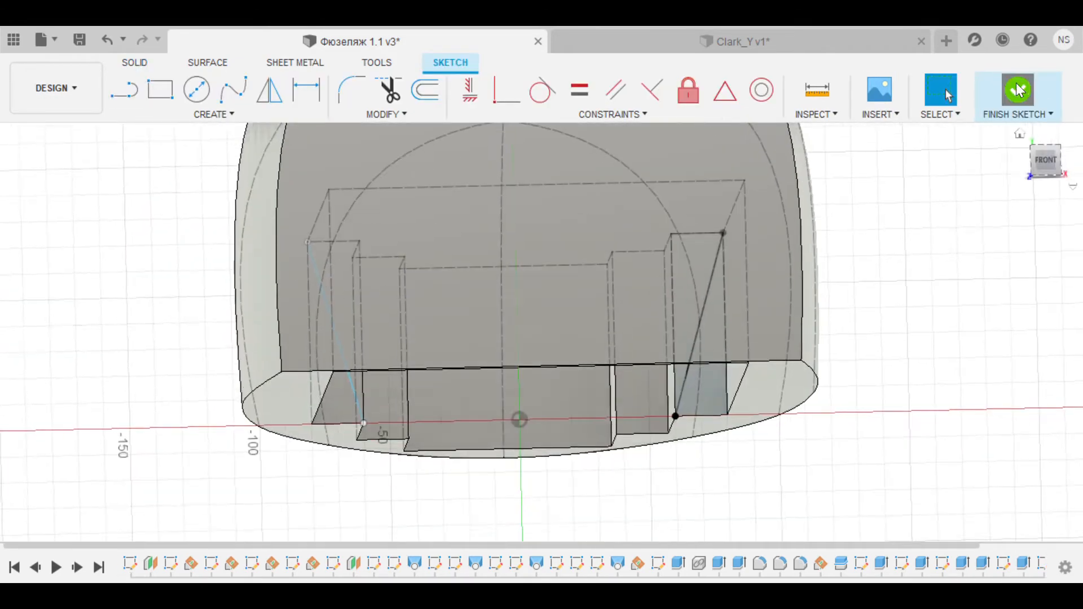
{"action": "left_click", "coordinate": [1018, 90]}
{"action": "left_click", "coordinate": [156, 91]}
{"action": "left_click", "coordinate": [691, 305]}
{"action": "left_click", "coordinate": [344, 299]}
{"action": "middle_click_drag", "start_coordinate": [428, 384], "coordinate": [339, 338], "text": "shift"}
{"action": "left_click_drag", "start_coordinate": [318, 234], "coordinate": [396, 282]}
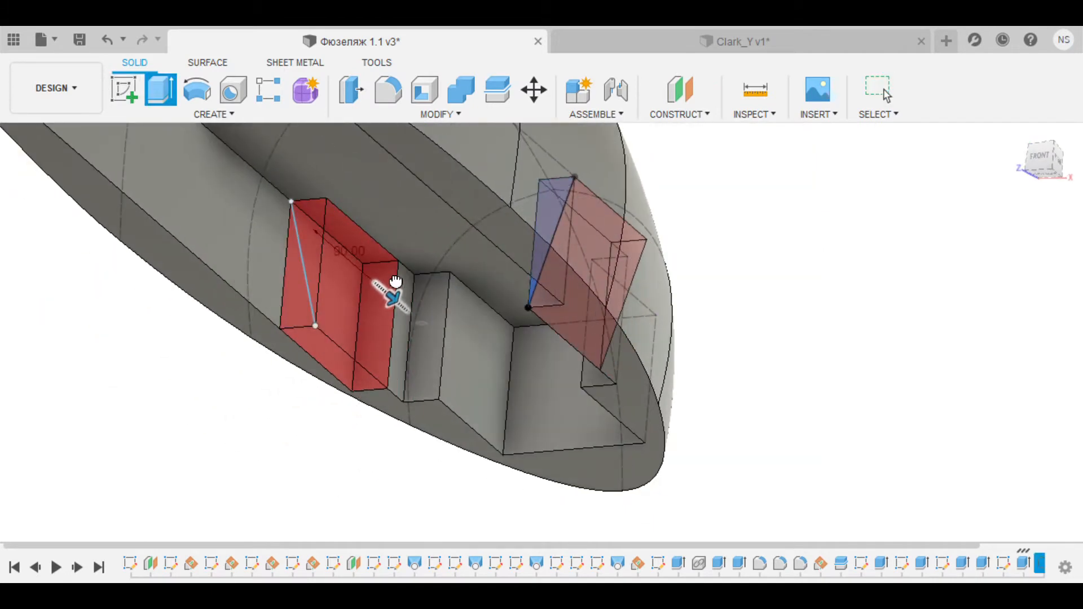
{"action": "mouse_move", "coordinate": [401, 284]}
{"action": "middle_mouse_down", "text": "shift"}
{"action": "mouse_move", "coordinate": [346, 416]}
{"action": "mouse_move", "coordinate": [336, 222]}
{"action": "mouse_move", "coordinate": [458, 316]}
{"action": "middle_mouse_up", "text": "shift"}
{"action": "key", "text": "Escape"}
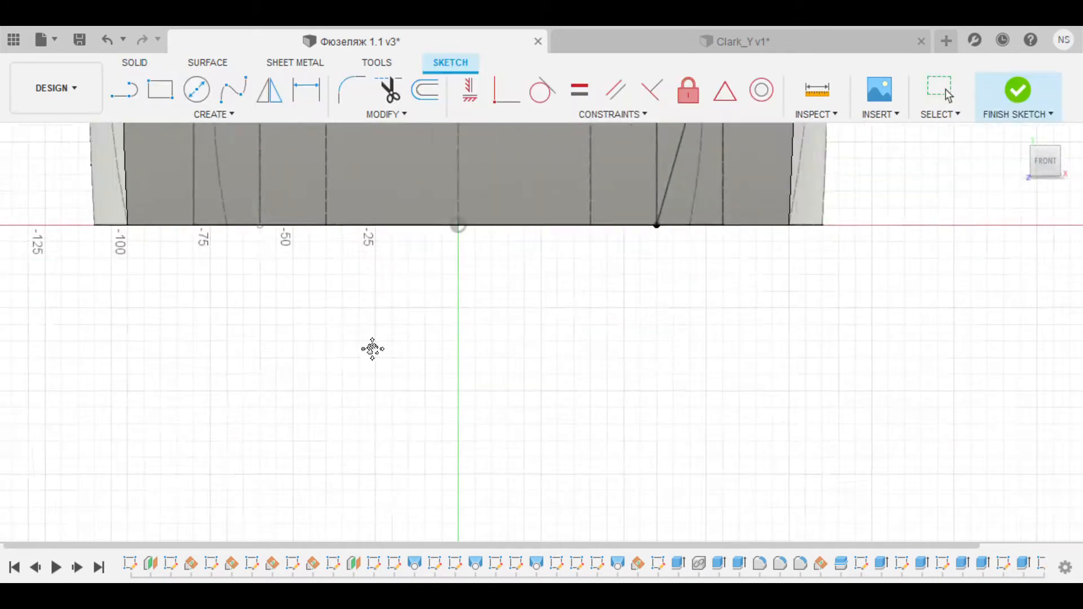
- Extrude-cut the two profiles bounded by the diagonal lines into the first step on both sides of the pocket
{"action": "middle_click_drag", "start_coordinate": [373, 348], "coordinate": [438, 580]}
{"action": "key", "text": "l"}
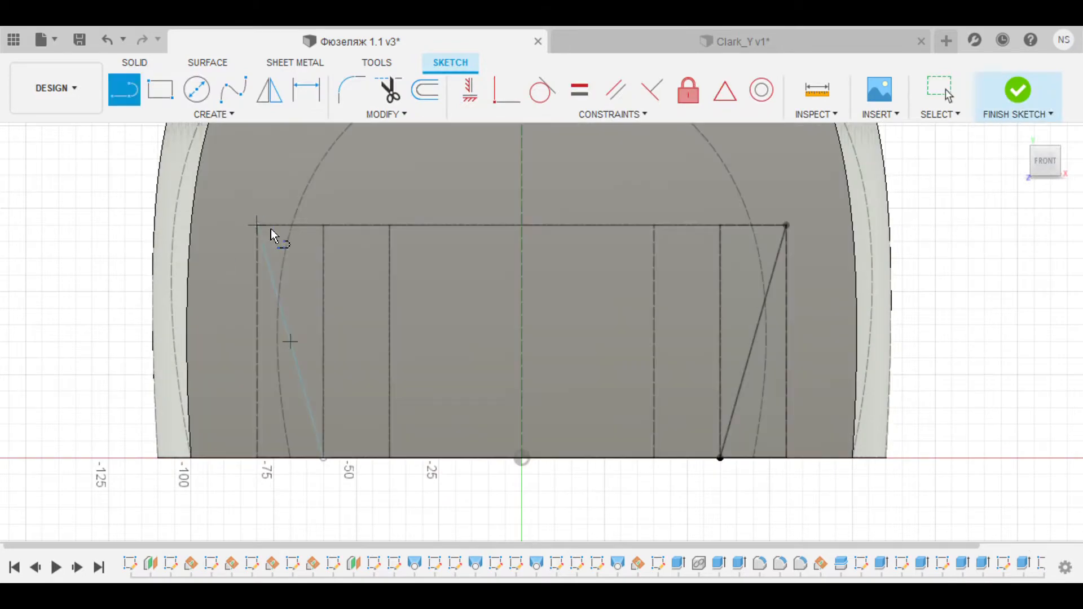
{"action": "key", "text": "Escape"}
{"action": "middle_click_drag", "start_coordinate": [328, 244], "coordinate": [395, 186], "text": "shift"}
{"action": "left_click", "coordinate": [1018, 90]}
{"action": "left_click", "coordinate": [161, 89]}
{"action": "left_click", "coordinate": [303, 305]}
{"action": "left_click", "coordinate": [742, 303]}
{"action": "middle_click_drag", "start_coordinate": [497, 214], "coordinate": [510, 252], "text": "shift"}
{"action": "left_click_drag", "start_coordinate": [770, 250], "coordinate": [766, 378]}
{"action": "middle_click_drag", "start_coordinate": [765, 378], "coordinate": [561, 370], "text": "shift"}
{"action": "key", "text": "Return"}
- Sketch a slanted line beside the pocket's side wall, offset 15 mm at its upper end, and mirror it about the centre line
{"action": "left_click", "coordinate": [560, 370]}
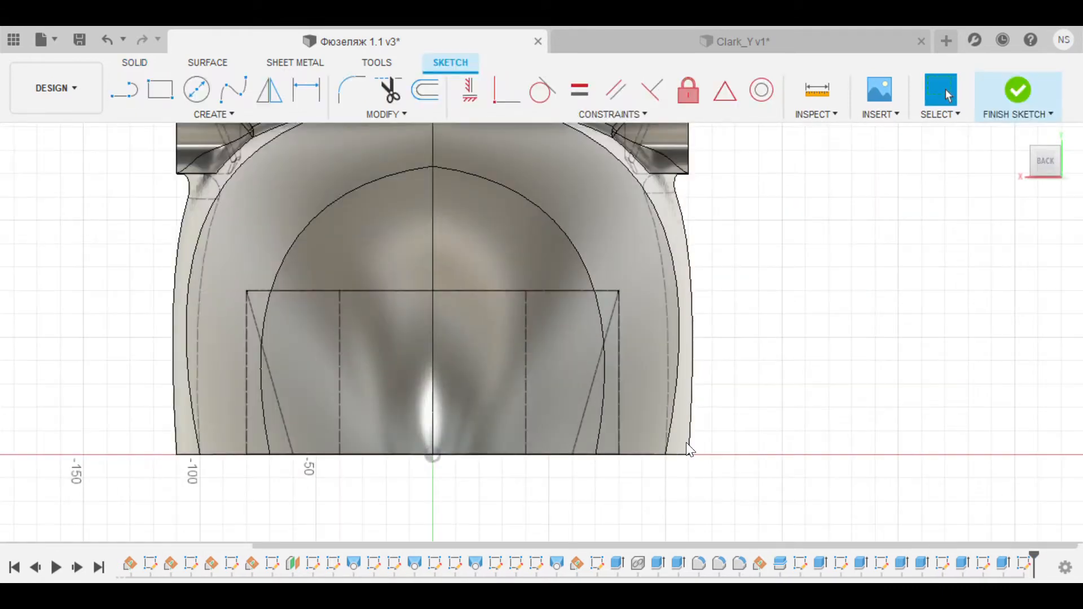
{"action": "left_click", "coordinate": [655, 291]}
{"action": "left_click", "coordinate": [619, 455]}
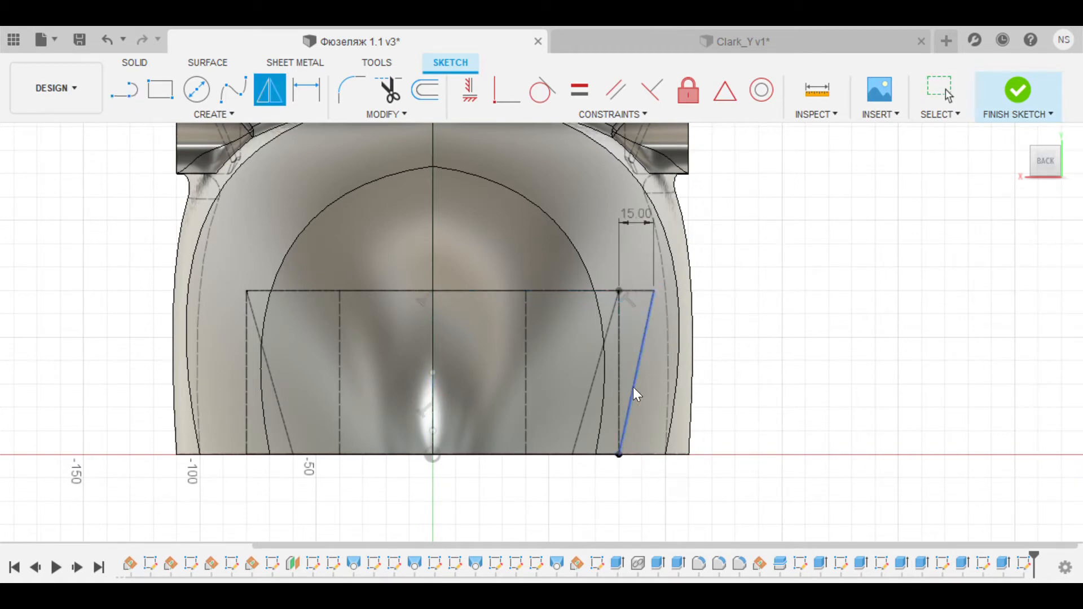
{"action": "left_click", "coordinate": [433, 394]}
{"action": "key", "text": "Return"}
- Extrude-cut the two mirrored triangular profiles 340 mm along the pocket's side walls
{"action": "left_click", "coordinate": [1018, 90]}
{"action": "mouse_move", "coordinate": [813, 372]}
{"action": "middle_mouse_down", "text": "shift"}
{"action": "mouse_move", "coordinate": [786, 396]}
{"action": "mouse_move", "coordinate": [739, 339]}
{"action": "middle_mouse_up", "text": "shift"}
{"action": "key", "text": "e"}
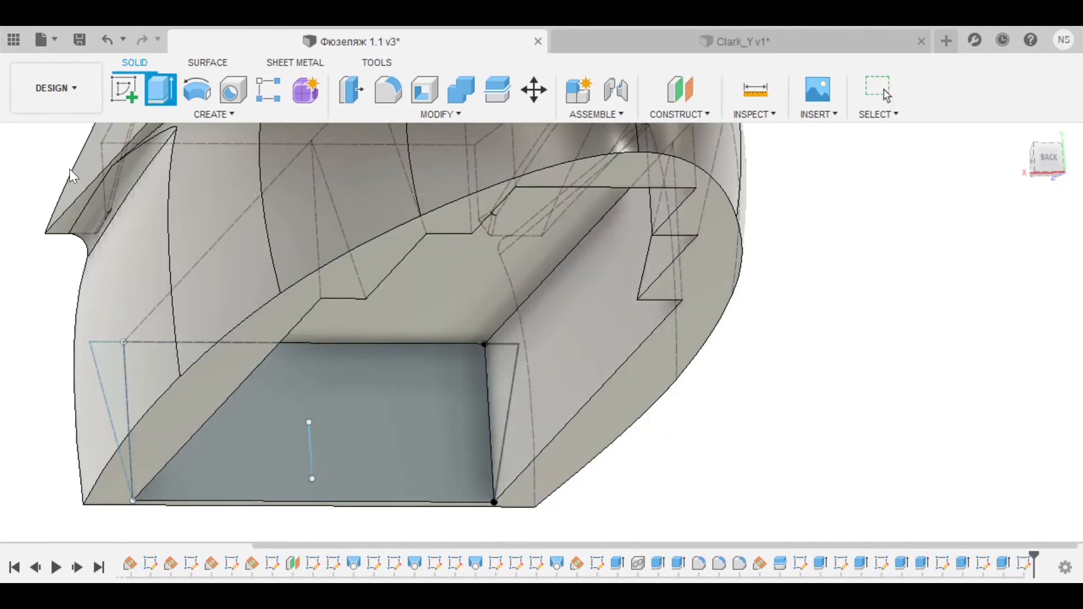
{"action": "left_click", "coordinate": [71, 285]}
{"action": "left_click", "coordinate": [503, 380]}
{"action": "middle_click_drag", "start_coordinate": [430, 395], "coordinate": [600, 300]}
{"action": "left_click", "coordinate": [282, 288]}
{"action": "left_click", "coordinate": [75, 285]}
{"action": "middle_click_drag", "start_coordinate": [508, 361], "coordinate": [367, 355], "text": "shift"}
{"action": "left_click_drag", "start_coordinate": [300, 331], "coordinate": [202, 274]}
{"action": "scroll", "coordinate": [692, 373], "scroll_direction": "down", "scroll_amount": 3}
{"action": "middle_click_drag", "start_coordinate": [413, 318], "coordinate": [341, 435], "text": "shift"}
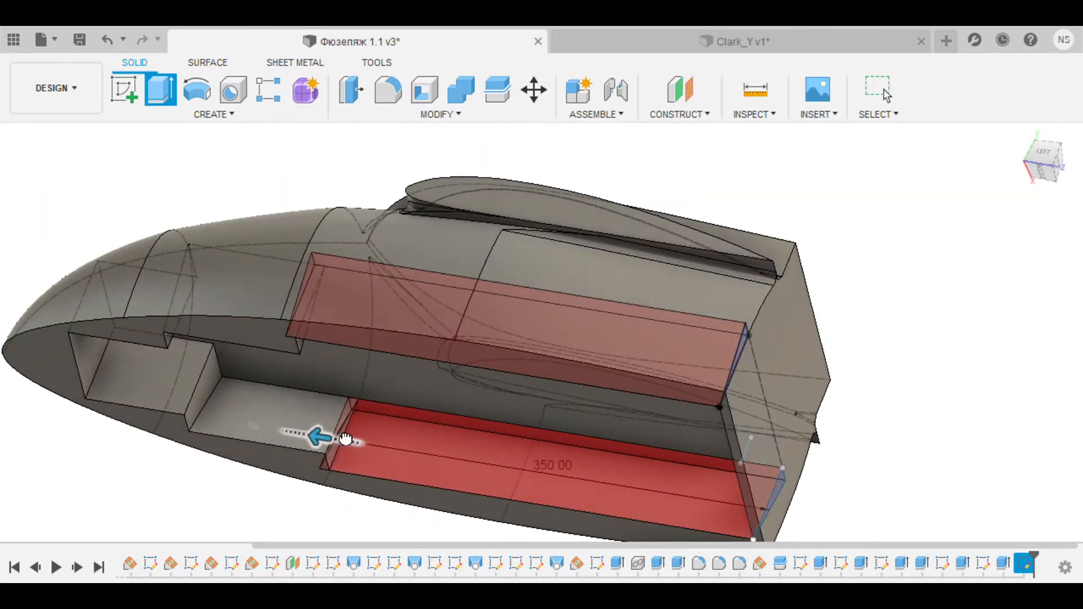
{"action": "middle_click_drag", "start_coordinate": [522, 492], "coordinate": [429, 451], "text": "shift"}
{"action": "type", "text": "340"}
{"action": "key", "text": "Return"}
- Cut back the leftover sliver face at the pocket's step by extruding it -1 mm
{"action": "scroll", "coordinate": [357, 441], "scroll_direction": "up", "scroll_amount": 4}
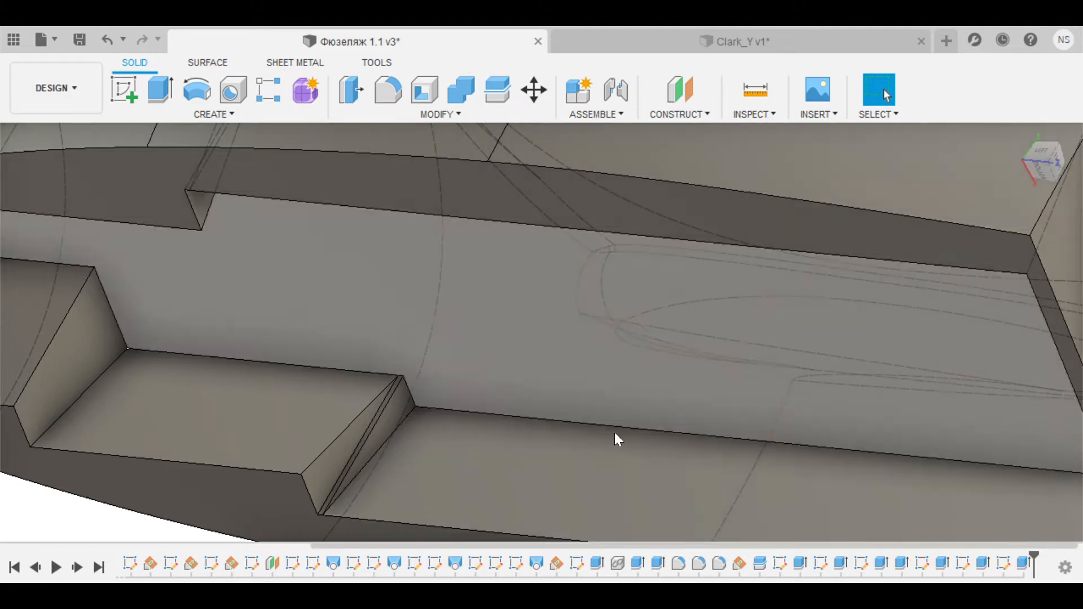
{"action": "scroll", "coordinate": [425, 452], "scroll_direction": "up", "scroll_amount": 1}
{"action": "left_click", "coordinate": [377, 441]}
{"action": "left_click", "coordinate": [164, 92]}
{"action": "type", "text": "-1"}
{"action": "key", "text": "Return"}
- Cut back the other triangular sliver face at the step by extruding it -1 mm
{"action": "middle_click_drag", "start_coordinate": [272, 276], "coordinate": [386, 261], "text": "shift"}
{"action": "scroll", "coordinate": [350, 248], "scroll_direction": "up", "scroll_amount": 3}
{"action": "left_click", "coordinate": [350, 200]}
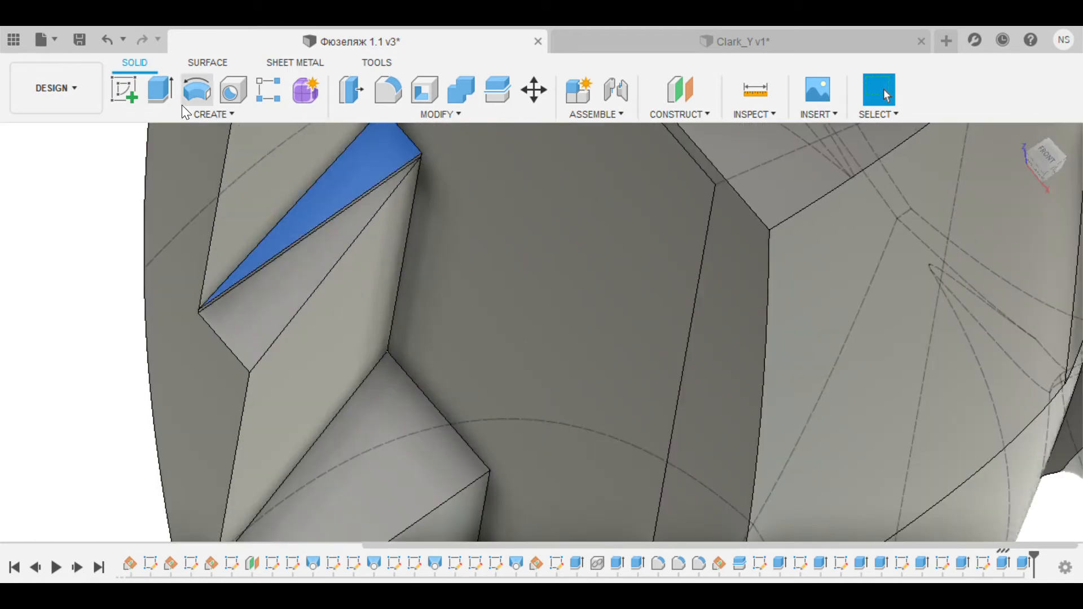
{"action": "left_click", "coordinate": [162, 92]}
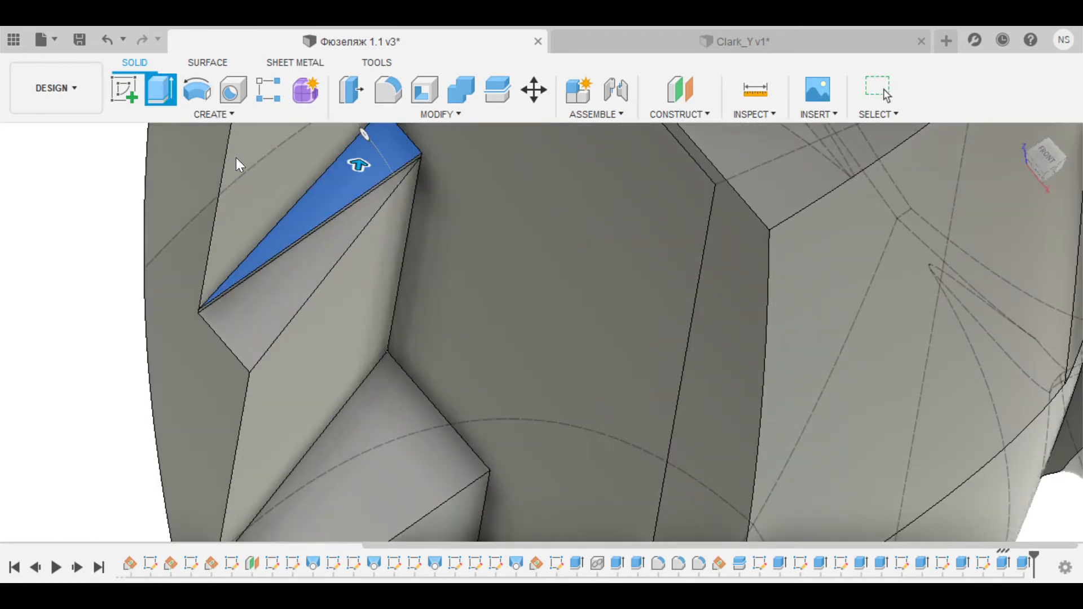
{"action": "type", "text": "-1"}
{"action": "key", "text": "Return"}
- Sketch a slanted line on the second step's rear-facing face and mirror it to the opposite side of the pocket
{"action": "scroll", "coordinate": [413, 237], "scroll_direction": "down", "scroll_amount": 3}
{"action": "left_click", "coordinate": [1053, 163]}
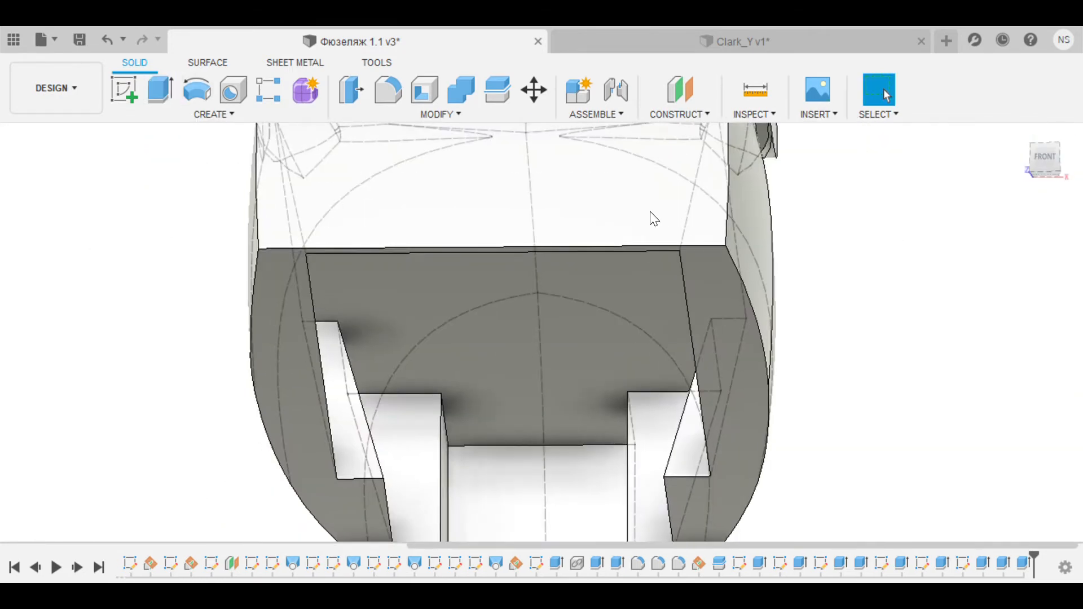
{"action": "middle_click_drag", "start_coordinate": [651, 212], "coordinate": [456, 400], "text": "shift"}
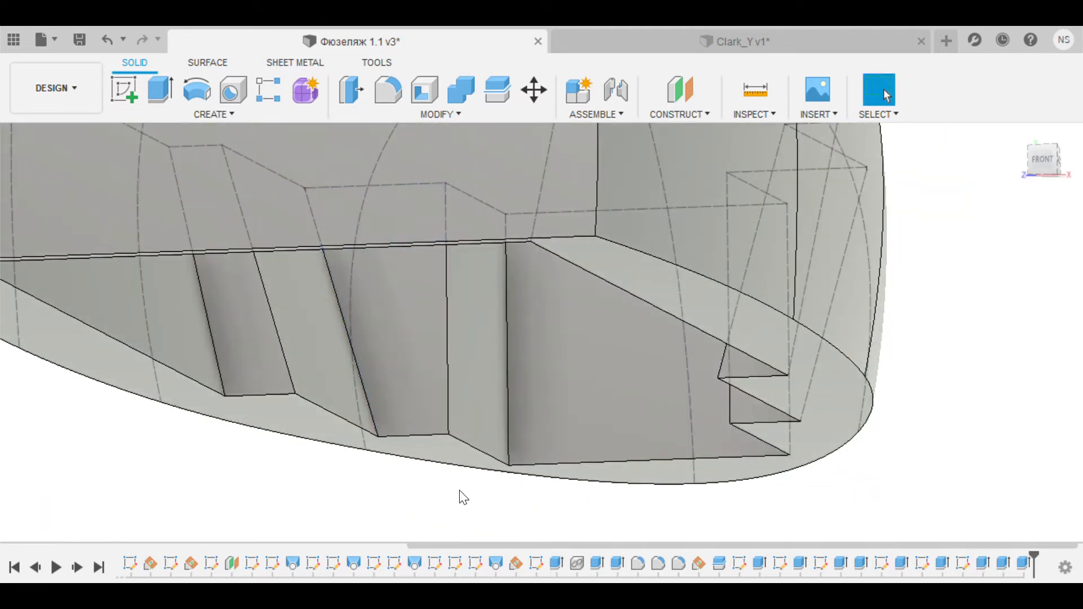
{"action": "left_click", "coordinate": [124, 90]}
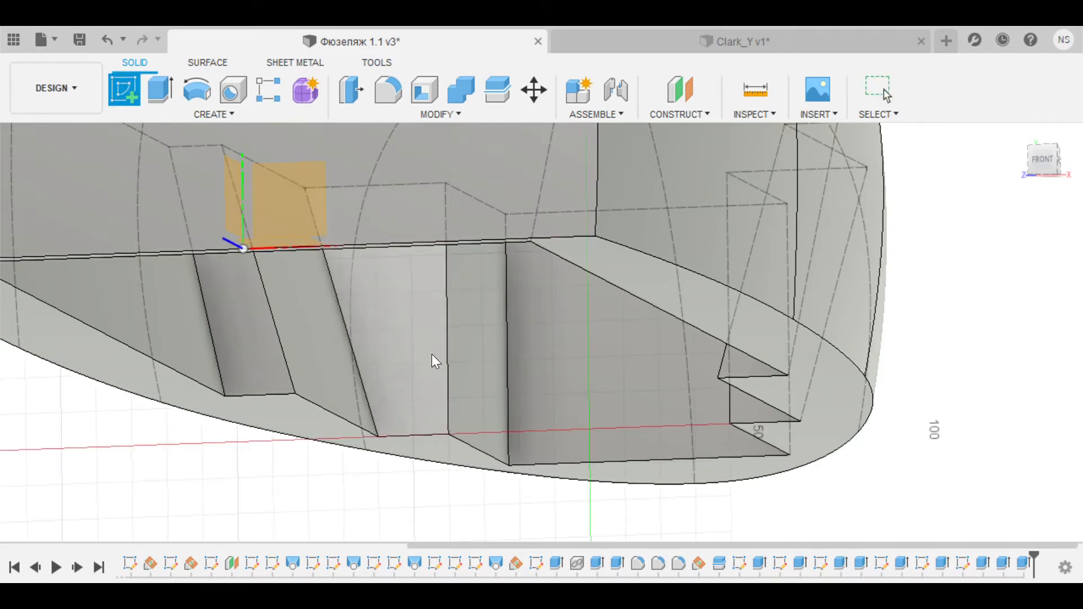
{"action": "left_click", "coordinate": [421, 324]}
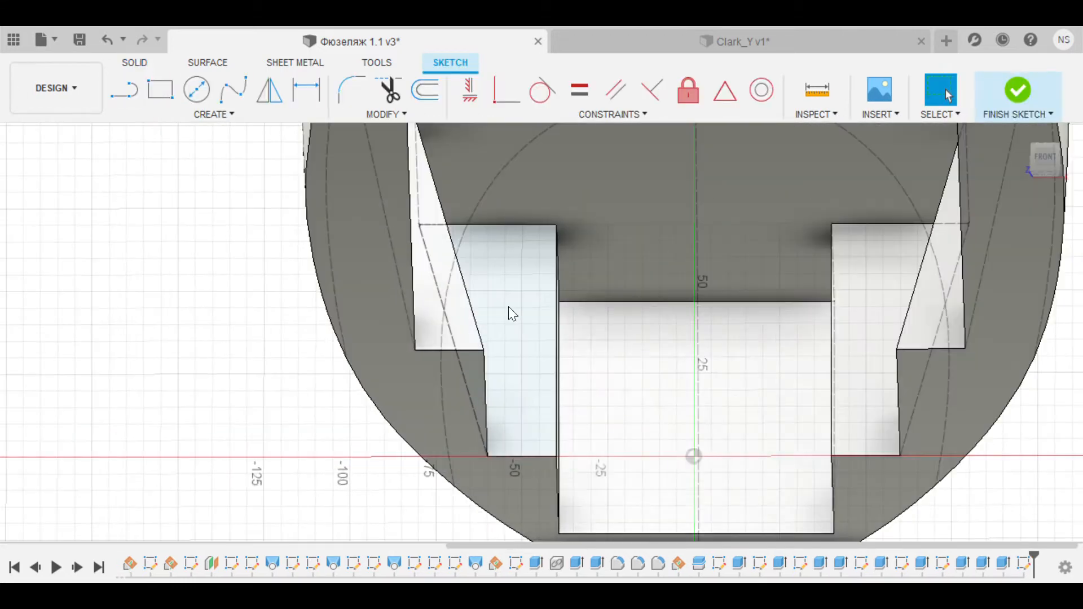
{"action": "left_click", "coordinate": [479, 223]}
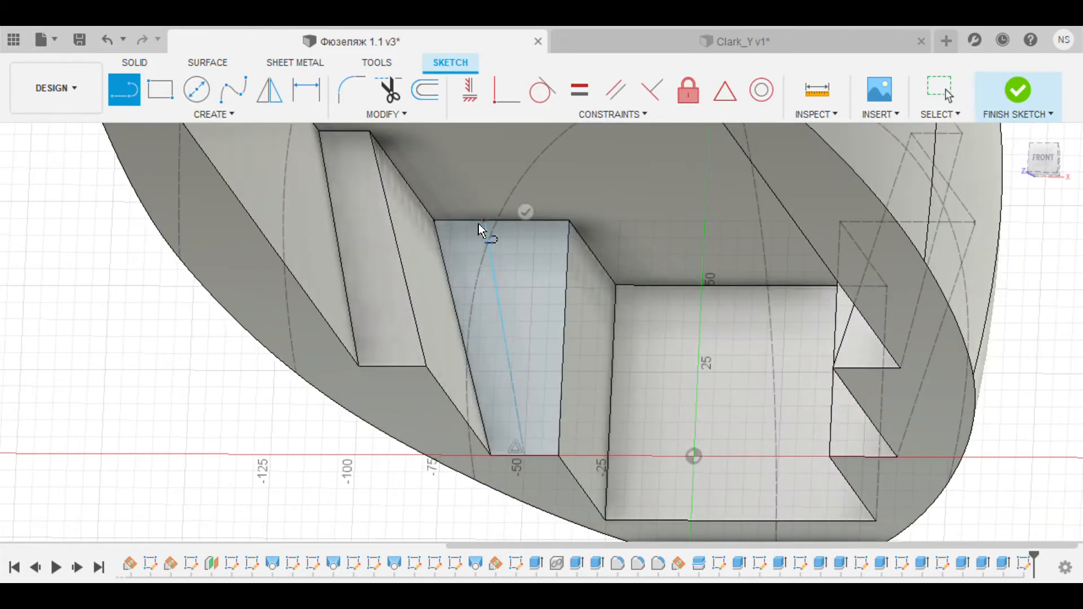
{"action": "key", "text": "Escape"}
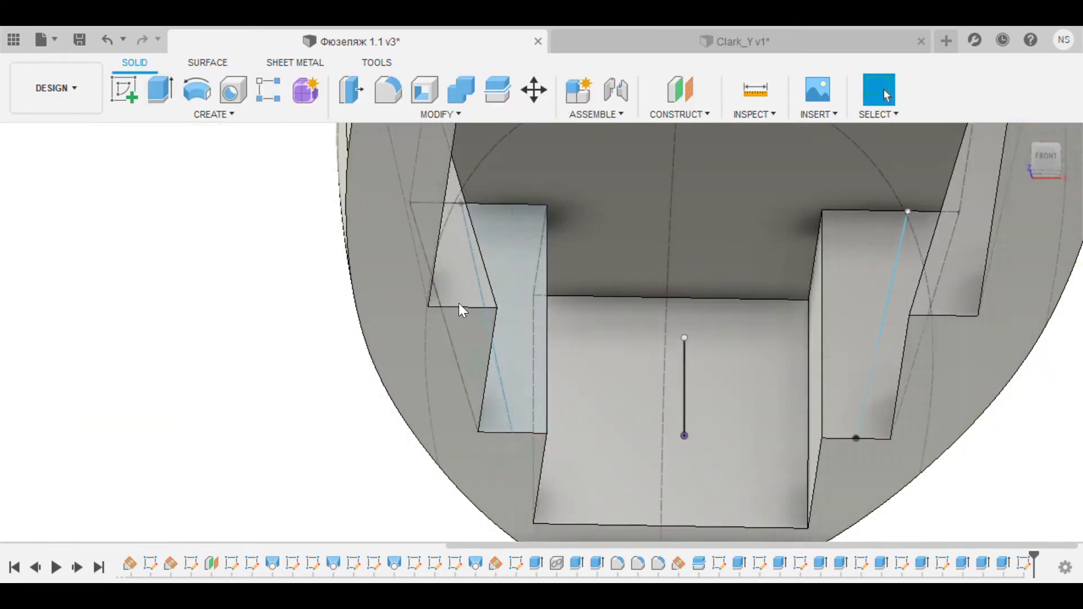
- Try to extrude-cut the slanted profiles on both sides of the second step by 25 mm
{"action": "key", "text": "e"}
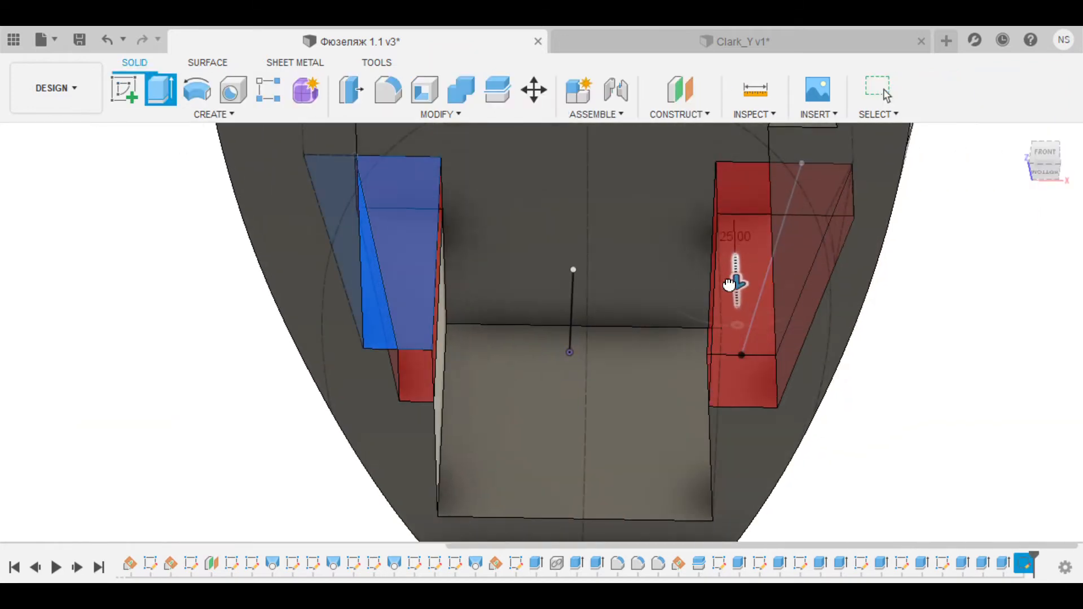
{"action": "key", "text": "Return"}
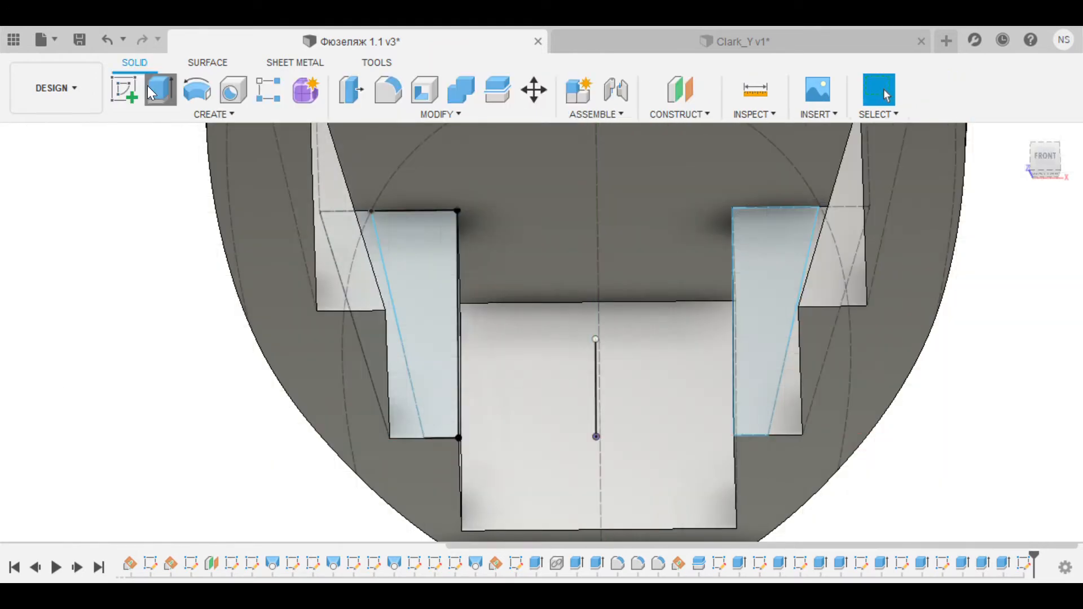
{"action": "key", "text": "e"}
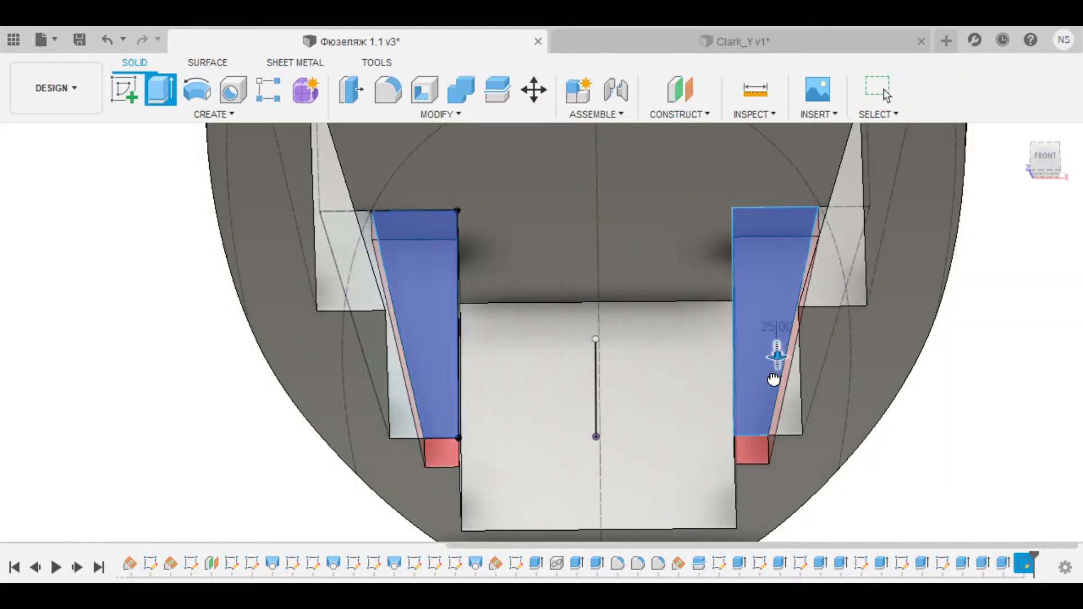
{"action": "key", "text": "Return"}
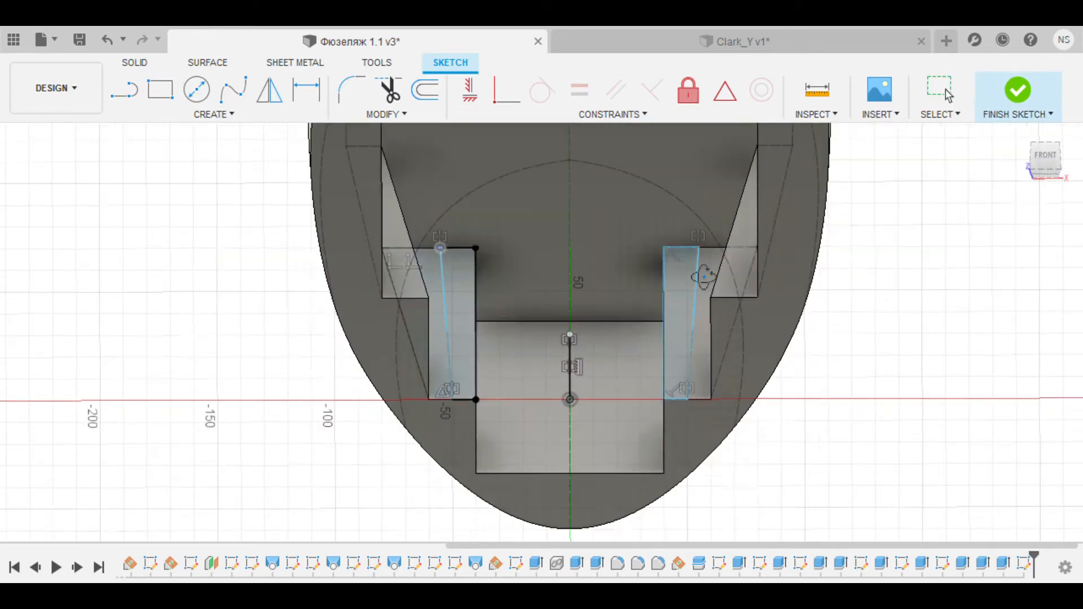
- Extrude-cut the two narrowed slanted profiles on the second step by 40 mm
{"action": "left_click", "coordinate": [443, 278]}
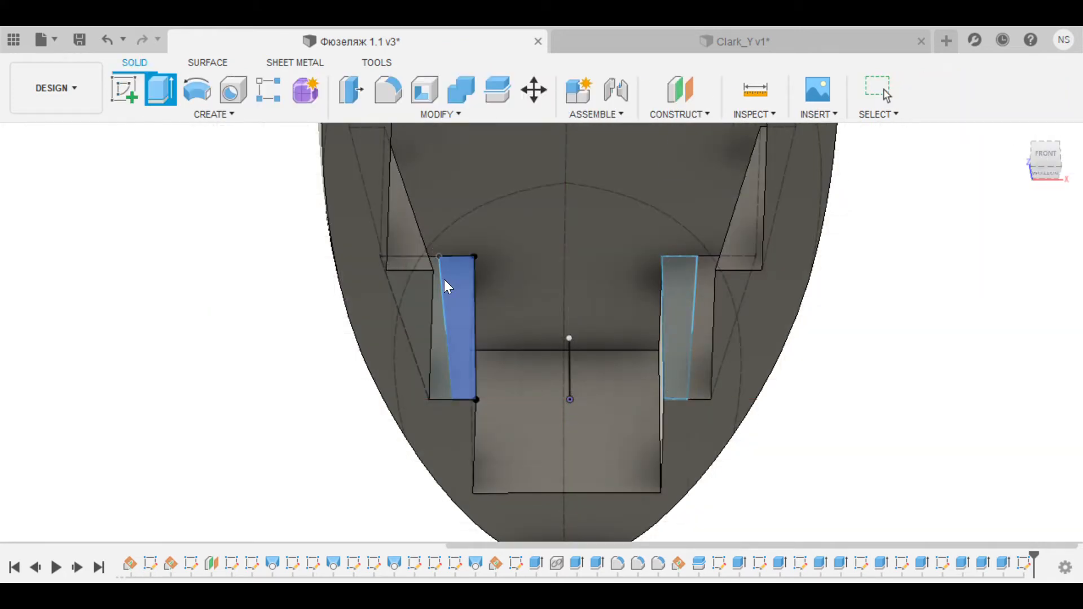
{"action": "middle_click_drag", "start_coordinate": [678, 356], "coordinate": [675, 414], "text": "shift"}
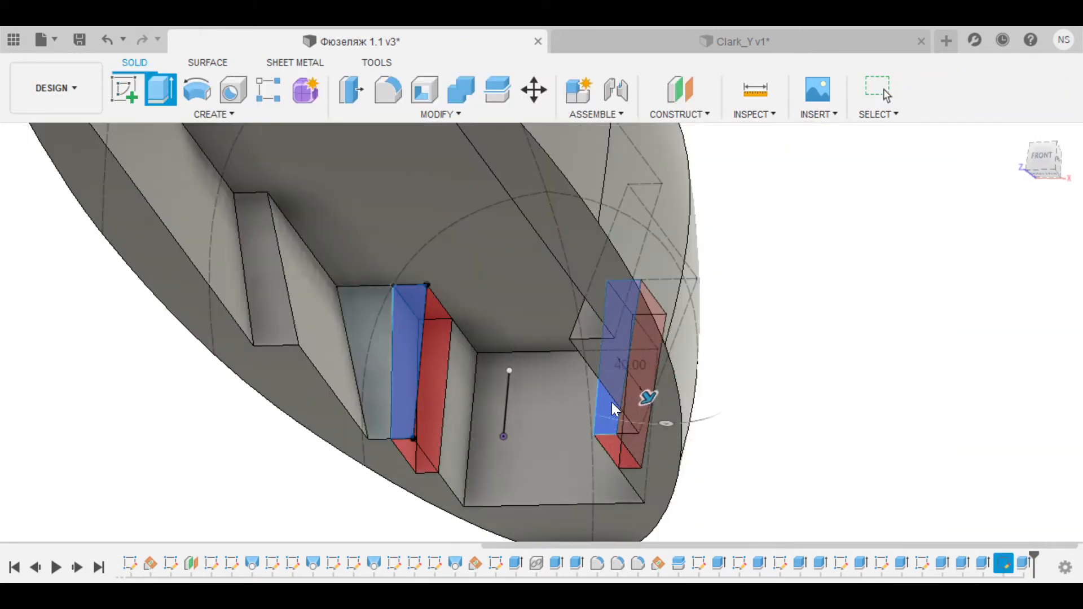
{"action": "key", "text": "Return"}
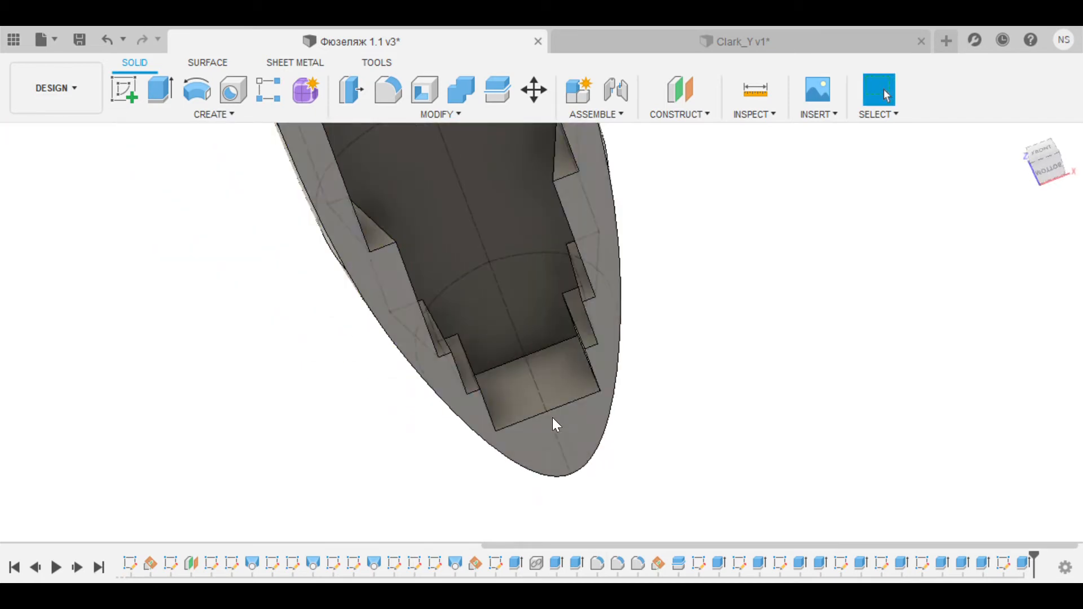
- On the underside, sketch two lines from the pocket's front corners meeting at a point on the centre line near the nose
{"action": "left_click", "coordinate": [581, 422]}
{"action": "left_click", "coordinate": [117, 96]}
{"action": "left_click", "coordinate": [120, 95]}
{"action": "left_click", "coordinate": [478, 350]}
{"action": "left_click", "coordinate": [534, 392]}
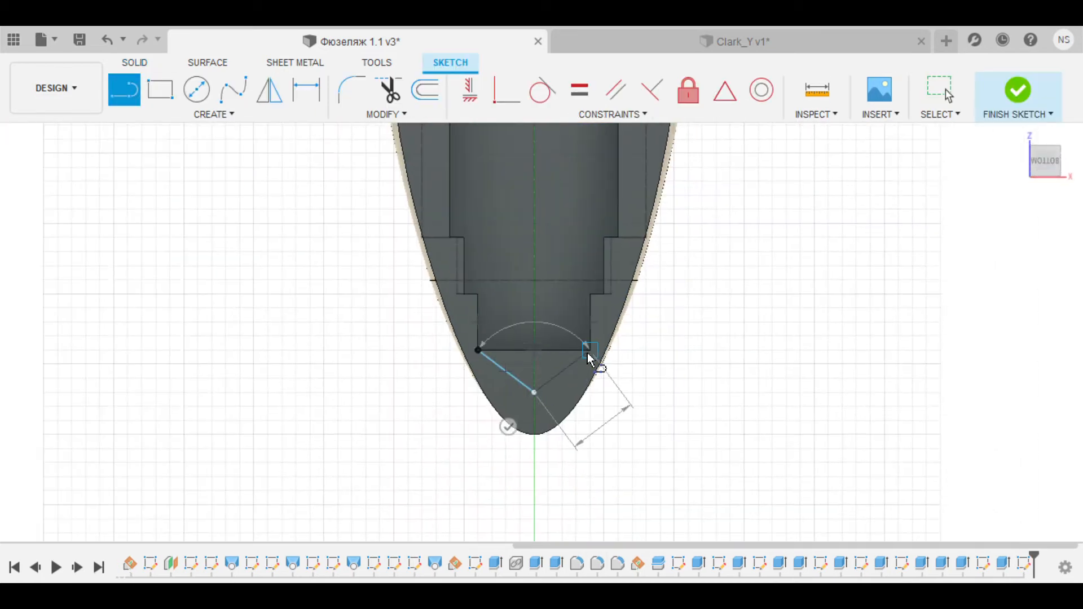
{"action": "left_click", "coordinate": [590, 350]}
{"action": "key", "text": "Escape"}
- Extrude the triangular nose profile by -40 mm
{"action": "left_click", "coordinate": [534, 368]}
{"action": "left_click", "coordinate": [1018, 90]}
{"action": "left_click", "coordinate": [160, 91]}
{"action": "type", "text": "-40"}
{"action": "key", "text": "Return"}
- Start a sketch on the upper half's flat top face and project the pocket's rear edge into it
{"action": "mouse_move", "coordinate": [612, 431]}
{"action": "middle_mouse_down", "text": "shift"}
{"action": "mouse_move", "coordinate": [738, 324]}
{"action": "mouse_move", "coordinate": [596, 283]}
{"action": "mouse_move", "coordinate": [819, 380]}
{"action": "middle_mouse_up", "text": "shift"}
{"action": "scroll", "coordinate": [596, 283], "scroll_direction": "down", "scroll_amount": 3}
{"action": "left_click", "coordinate": [517, 303]}
{"action": "left_click", "coordinate": [1047, 162]}
{"action": "left_click", "coordinate": [1078, 146]}
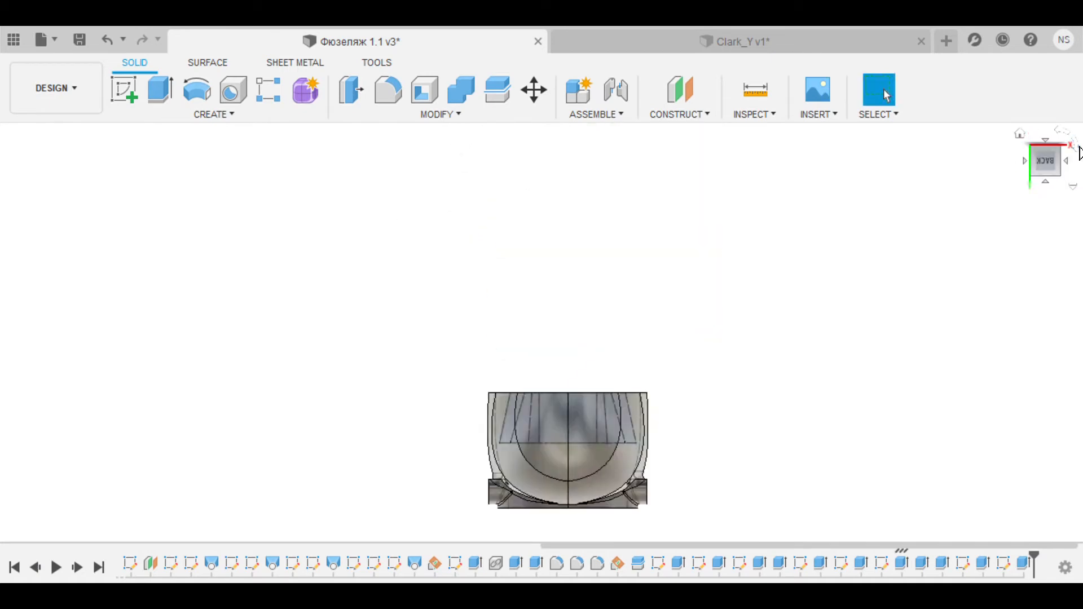
{"action": "left_click", "coordinate": [123, 89]}
{"action": "left_click", "coordinate": [124, 89]}
{"action": "scroll", "coordinate": [508, 421], "scroll_direction": "up", "scroll_amount": 3}
{"action": "key", "text": "Escape"}
{"action": "middle_click_drag", "start_coordinate": [503, 423], "coordinate": [607, 474], "text": "shift"}
{"action": "key", "text": "p"}
{"action": "left_click", "coordinate": [600, 438]}
{"action": "middle_click_drag", "start_coordinate": [600, 437], "coordinate": [795, 276], "text": "shift"}
{"action": "left_click", "coordinate": [1045, 161]}
- Draw a lengthwise centre line and set a point on the projected rear edge 70 mm from it
{"action": "key", "text": "l"}
{"action": "left_click", "coordinate": [561, 380]}
{"action": "scroll", "coordinate": [550, 455], "scroll_direction": "down", "scroll_amount": 3}
{"action": "left_click", "coordinate": [555, 172]}
{"action": "key", "text": "Escape"}
{"action": "scroll", "coordinate": [560, 429], "scroll_direction": "up", "scroll_amount": 3}
{"action": "key", "text": "l"}
{"action": "left_click", "coordinate": [550, 411]}
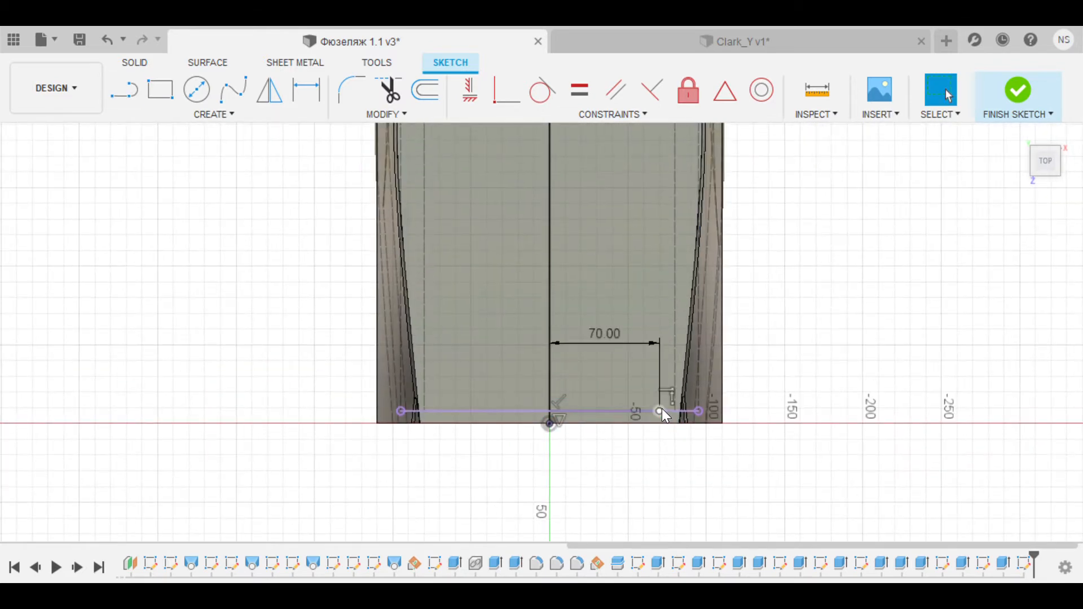
- Draw a chain of lines from the 70 mm point along the fuselage side to the centre line, outlining half of the top opening
{"action": "scroll", "coordinate": [662, 409], "scroll_direction": "down", "scroll_amount": 2}
{"action": "middle_click_drag", "start_coordinate": [662, 409], "coordinate": [730, 484]}
{"action": "key", "text": "l"}
{"action": "left_click", "coordinate": [742, 277]}
{"action": "mouse_move", "coordinate": [711, 246]}
{"action": "middle_mouse_down"}
{"action": "mouse_move", "coordinate": [658, 373]}
{"action": "mouse_move", "coordinate": [709, 268]}
{"action": "middle_mouse_up"}
{"action": "left_click", "coordinate": [672, 293]}
{"action": "left_click", "coordinate": [591, 241]}
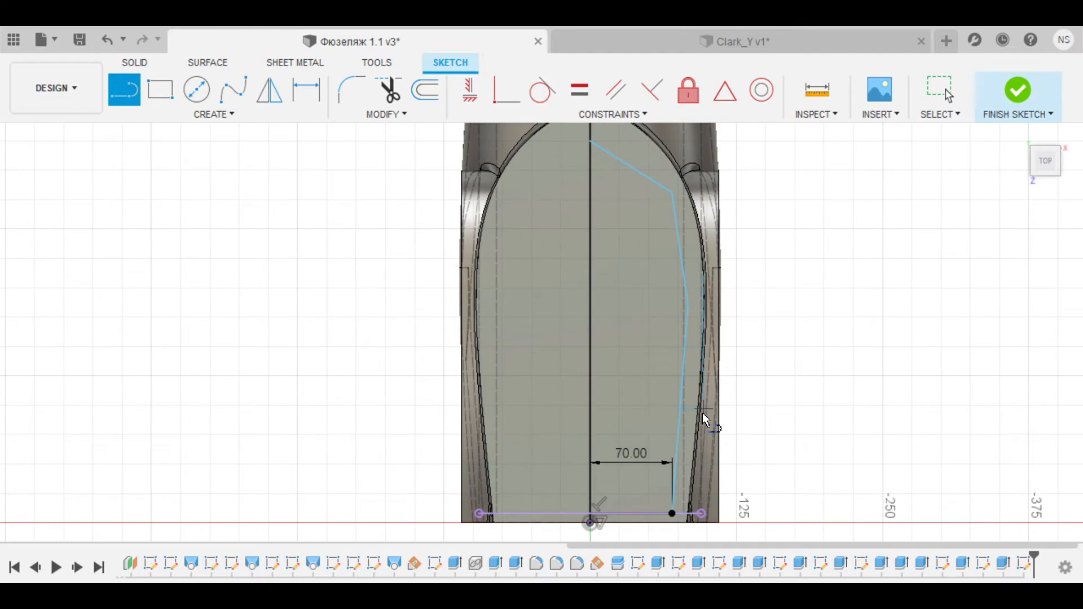
{"action": "key", "text": "Escape"}
- Mirror the half outline of the opening about the centre line and finish the sketch
{"action": "middle_click_drag", "start_coordinate": [745, 373], "coordinate": [781, 299]}
{"action": "double_click", "coordinate": [715, 344]}
{"action": "middle_click_drag", "start_coordinate": [689, 333], "coordinate": [706, 464]}
{"action": "left_click", "coordinate": [269, 89]}
{"action": "left_click", "coordinate": [956, 288]}
{"action": "left_click", "coordinate": [1018, 90]}
- Cut the mirrored outline through the upper half and create an angled construction plane through the opening's front centre edge
{"action": "middle_click_drag", "start_coordinate": [683, 282], "coordinate": [711, 127], "text": "shift"}
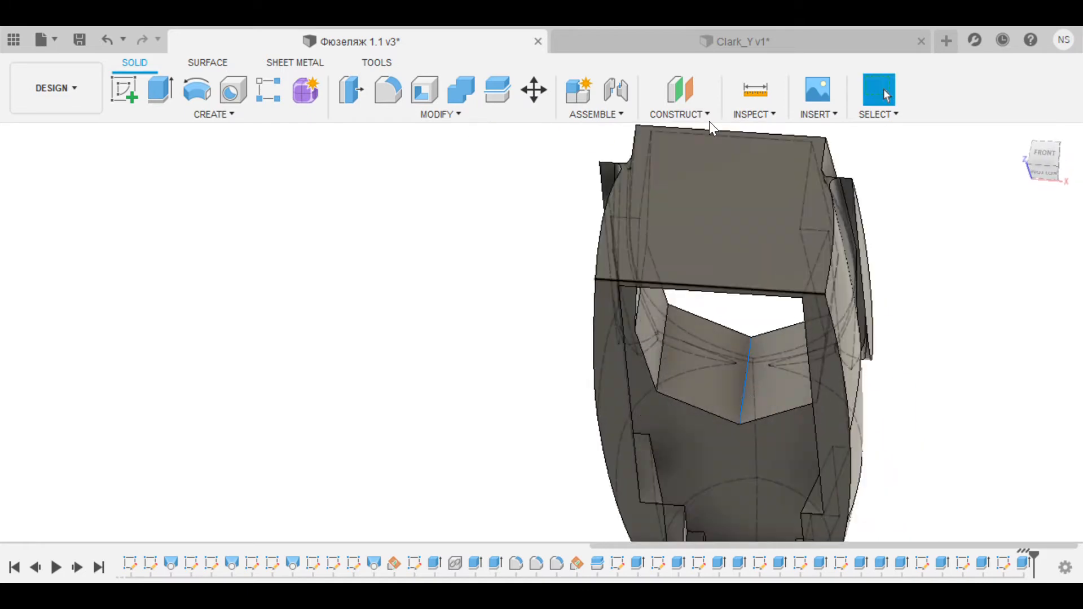
{"action": "middle_click_drag", "start_coordinate": [735, 325], "coordinate": [86, 474], "text": "shift"}
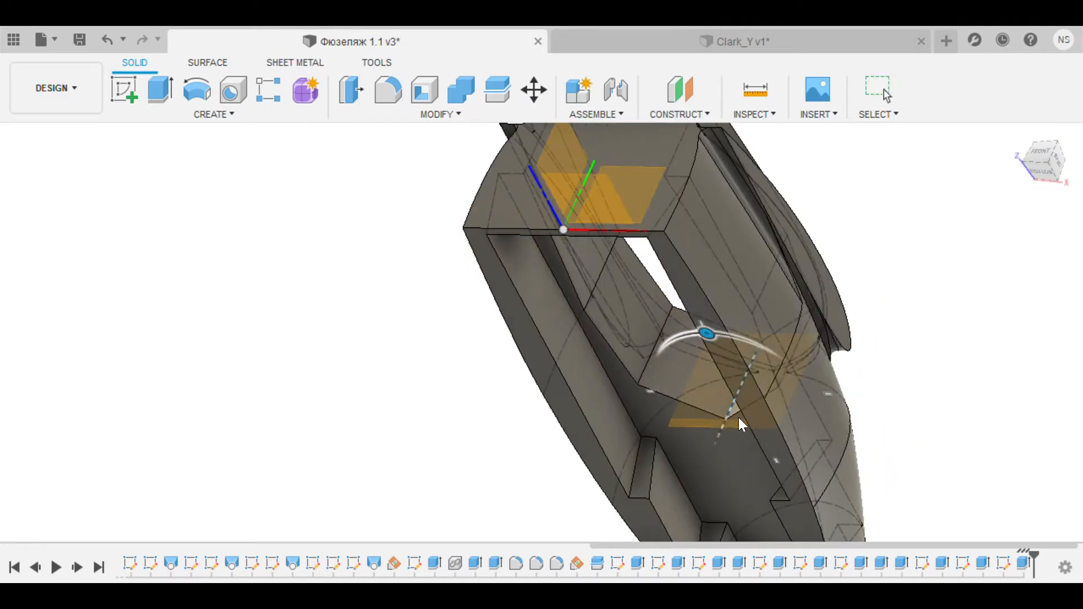
{"action": "middle_click_drag", "start_coordinate": [739, 417], "coordinate": [637, 380], "text": "shift"}
{"action": "key", "text": "Return"}
- Sketch on the angled plane, project the opening's corner edges and join them with horizontal lines, the upper one 8 mm below the top
{"action": "left_click", "coordinate": [124, 89]}
{"action": "left_click", "coordinate": [667, 411]}
{"action": "mouse_move", "coordinate": [667, 417]}
{"action": "middle_mouse_down", "text": "shift"}
{"action": "mouse_move", "coordinate": [705, 332]}
{"action": "mouse_move", "coordinate": [480, 279]}
{"action": "middle_mouse_up", "text": "shift"}
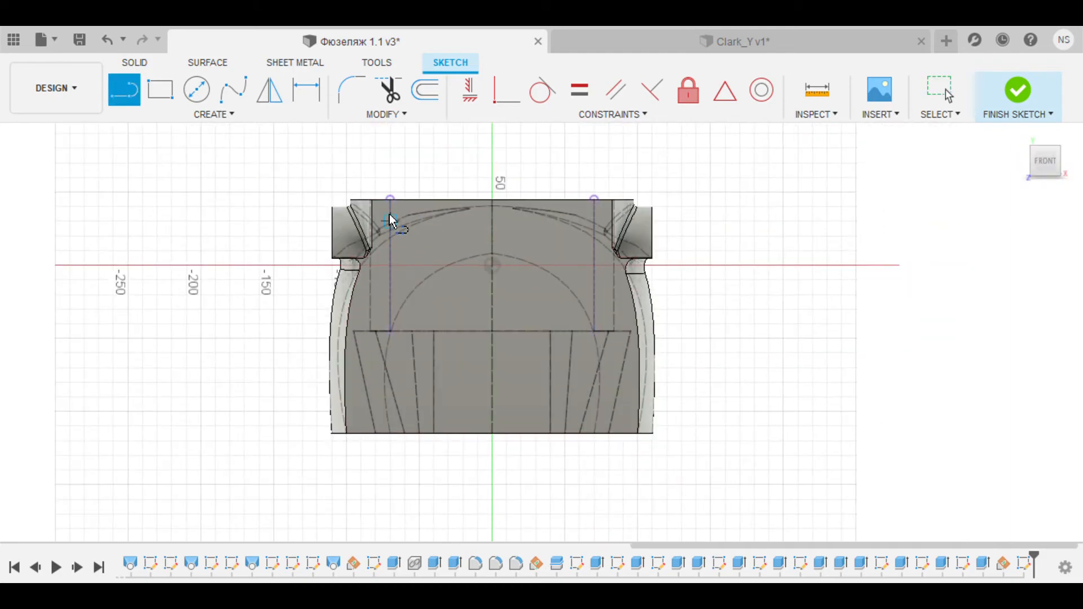
{"action": "scroll", "coordinate": [389, 223], "scroll_direction": "up", "scroll_amount": 5}
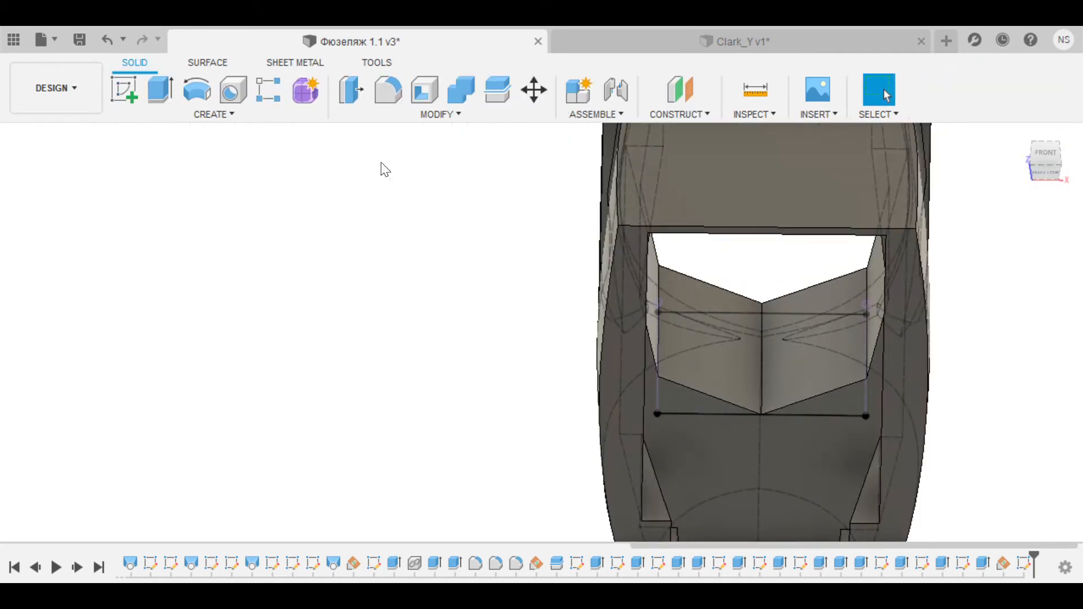
- Try to extrude the rectangular profile from the angled plane as a cut into the nose
{"action": "key", "text": "e"}
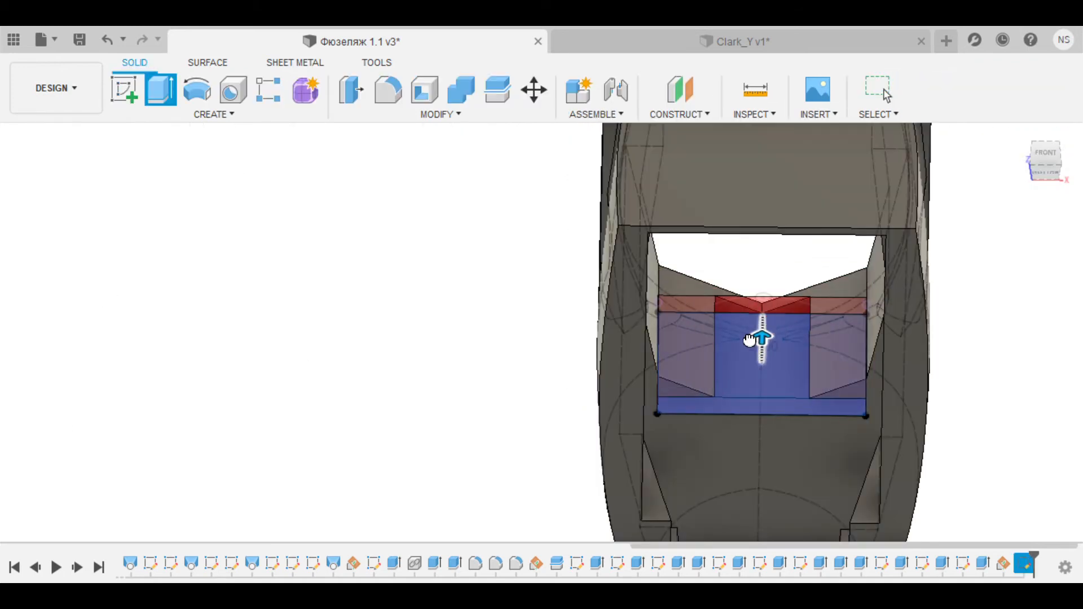
{"action": "middle_click_drag", "start_coordinate": [755, 351], "coordinate": [748, 340], "text": "shift"}
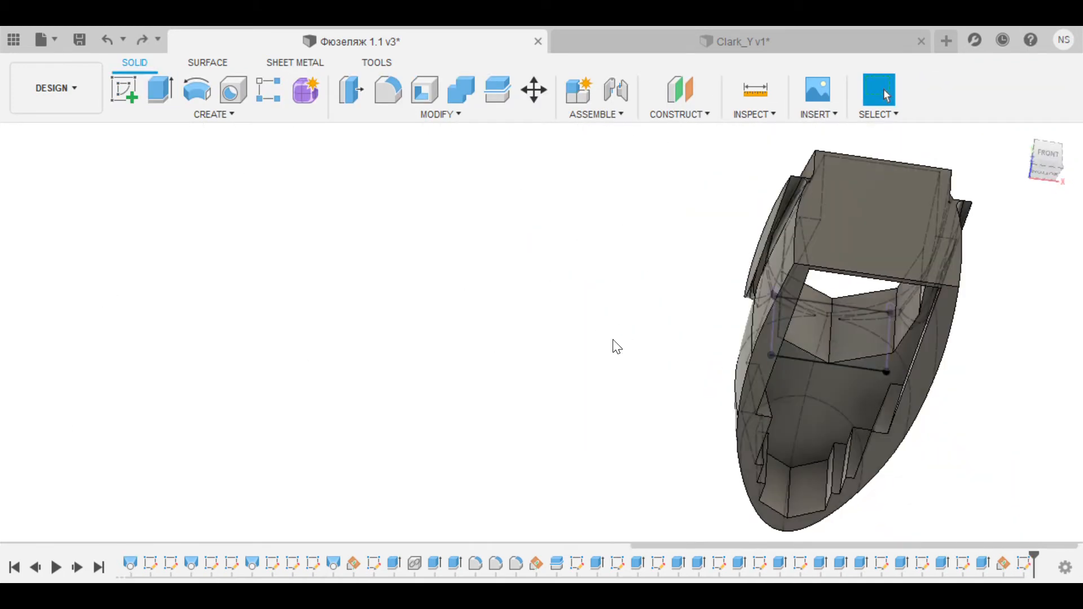
{"action": "key", "text": "Escape"}
{"action": "key", "text": "ctrl+z"}
- Add slanted side lines mirrored about the centre to form a trapezoid, finish the sketch and cut it forward into the nose
{"action": "key", "text": "l"}
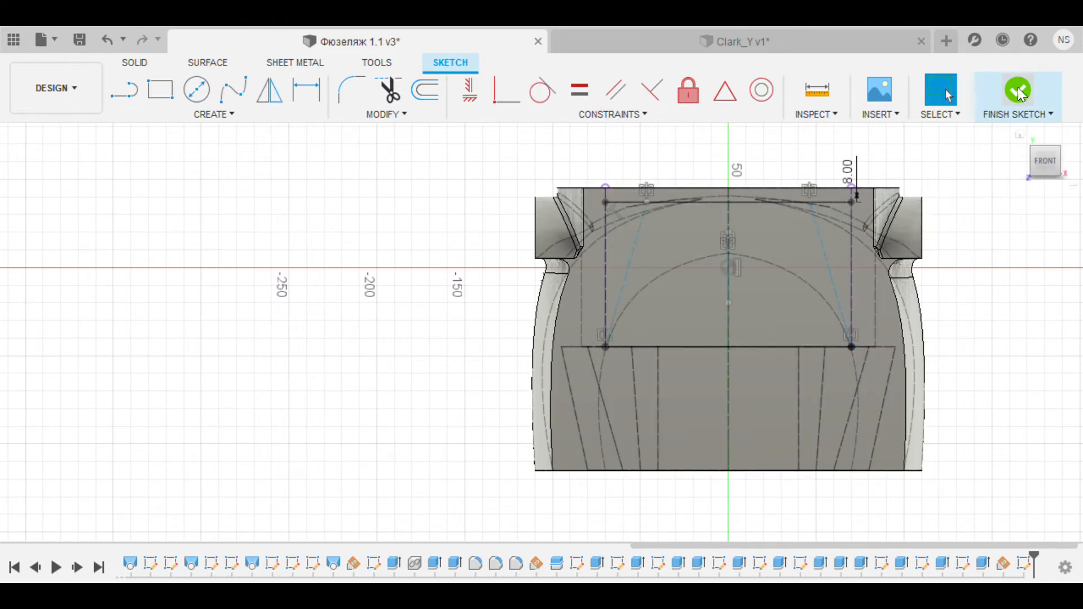
{"action": "left_click", "coordinate": [1045, 111]}
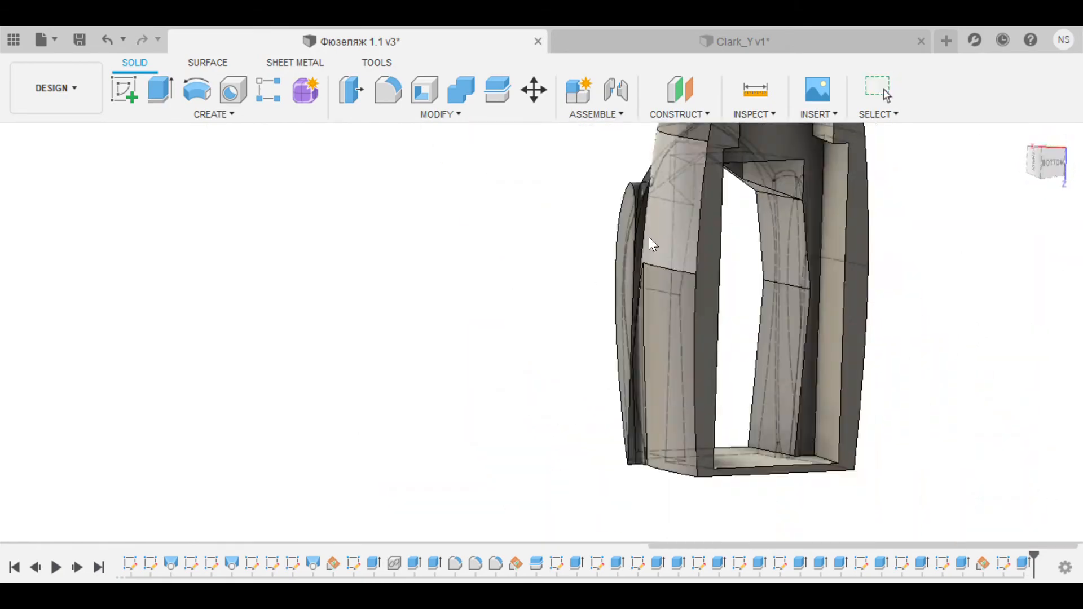
- Reopen the earlier sketch of the pocket's slanted sides and set the slanted line's top offset to 10 mm
{"action": "middle_click_drag", "start_coordinate": [653, 244], "coordinate": [921, 383], "text": "shift"}
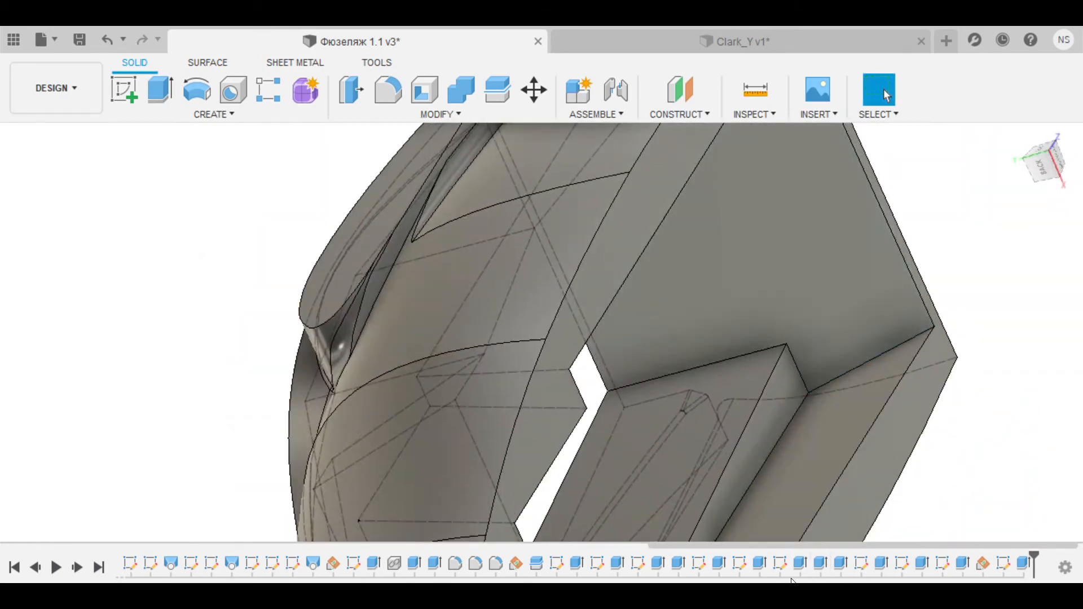
{"action": "double_click", "coordinate": [781, 563]}
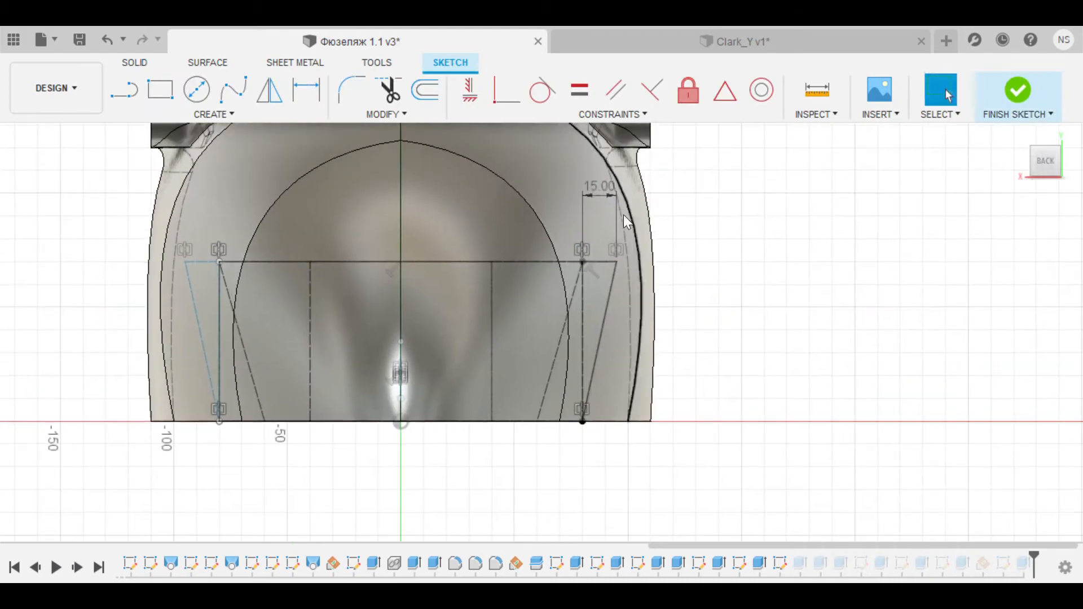
{"action": "left_click", "coordinate": [1018, 88]}
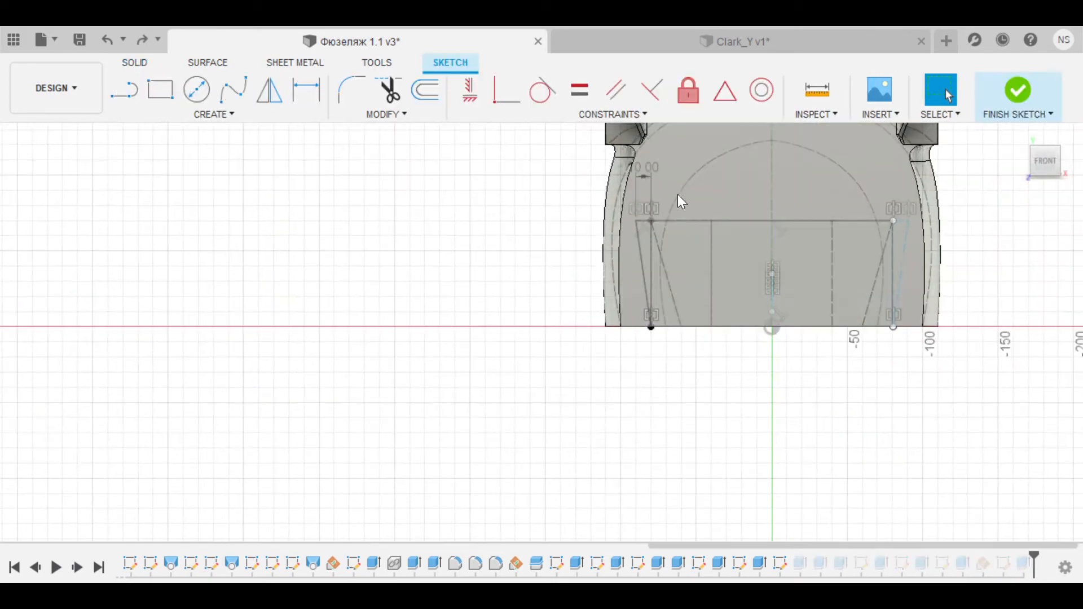
{"action": "scroll", "coordinate": [790, 208], "scroll_direction": "up", "scroll_amount": 3}
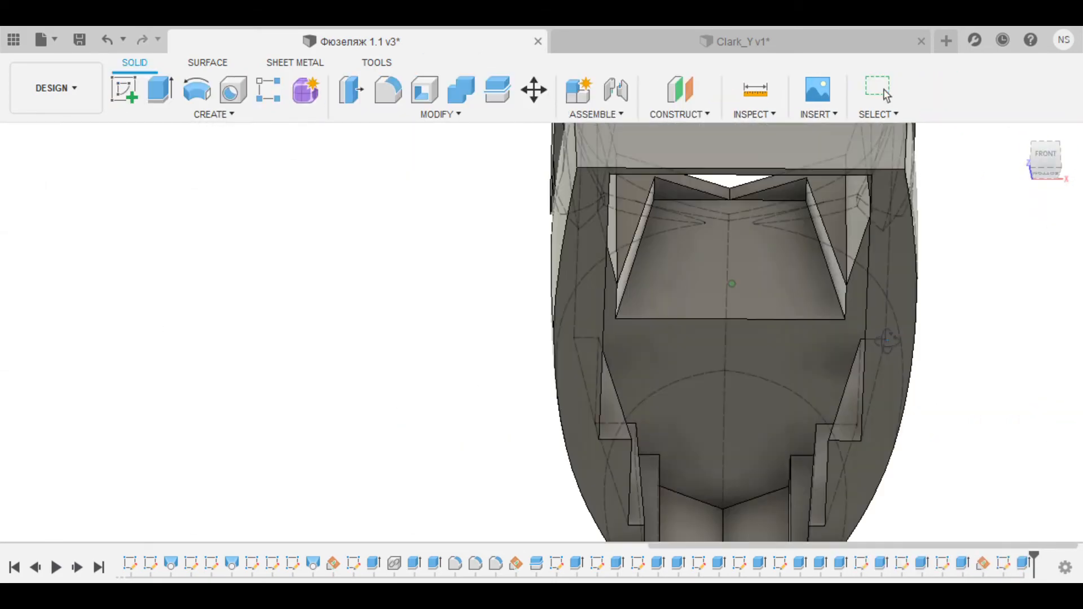
- Try to extrude a face inside the fuselage pocket
{"action": "middle_click_drag", "start_coordinate": [887, 341], "coordinate": [602, 299], "text": "shift"}
{"action": "key", "text": "e"}
{"action": "middle_click_drag", "start_coordinate": [553, 394], "coordinate": [672, 299], "text": "shift"}
{"action": "middle_click_drag", "start_coordinate": [728, 271], "coordinate": [635, 314], "text": "shift"}
{"action": "key", "text": "Return"}
{"action": "middle_click_drag", "start_coordinate": [910, 342], "coordinate": [649, 384], "text": "shift"}
- Try to offset the pocket's side wall by -10 mm
{"action": "left_click", "coordinate": [406, 316]}
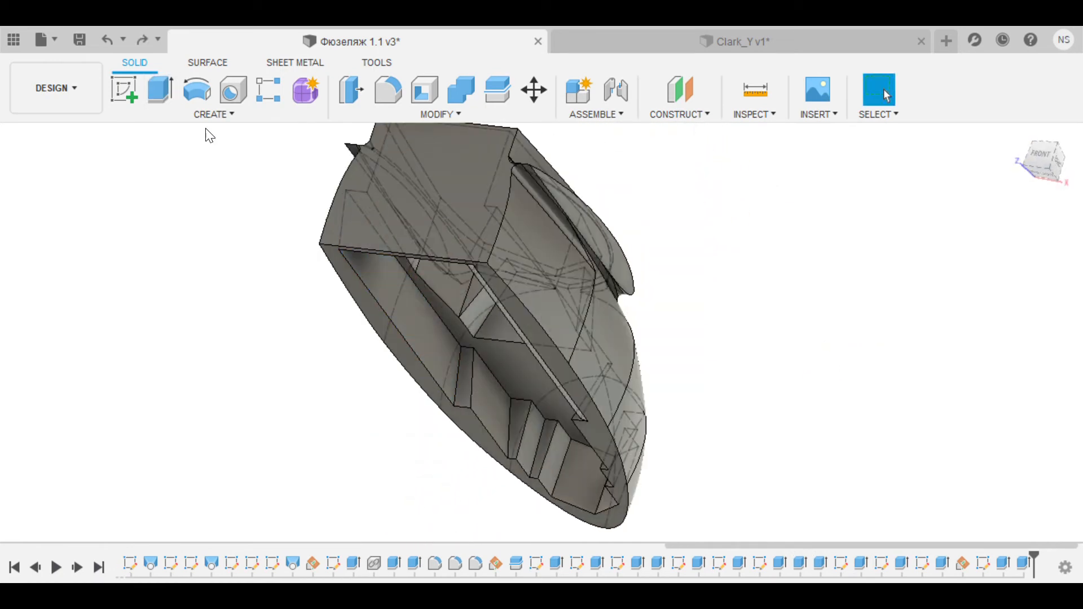
{"action": "left_click", "coordinate": [467, 350]}
{"action": "type", "text": "-10"}
{"action": "middle_click_drag", "start_coordinate": [429, 390], "coordinate": [497, 392], "text": "shift"}
{"action": "scroll", "coordinate": [497, 392], "scroll_direction": "up", "scroll_amount": 5}
{"action": "scroll", "coordinate": [519, 431], "scroll_direction": "down", "scroll_amount": 6}
{"action": "scroll", "coordinate": [537, 431], "scroll_direction": "up", "scroll_amount": 3}
{"action": "middle_click_drag", "start_coordinate": [519, 431], "coordinate": [721, 378], "text": "shift"}
{"action": "key", "text": "Escape"}
- Reopen the sketch of the pocket's slanted sides, set the slanted line's top offset to 12 mm and finish the sketch
{"action": "scroll", "coordinate": [707, 433], "scroll_direction": "down", "scroll_amount": 3}
{"action": "scroll", "coordinate": [721, 375], "scroll_direction": "up", "scroll_amount": 4}
{"action": "left_click", "coordinate": [1054, 174]}
{"action": "mouse_move", "coordinate": [712, 311]}
{"action": "middle_mouse_down", "text": "shift"}
{"action": "mouse_move", "coordinate": [740, 259]}
{"action": "mouse_move", "coordinate": [714, 304]}
{"action": "middle_mouse_up", "text": "shift"}
{"action": "scroll", "coordinate": [715, 305], "scroll_direction": "down", "scroll_amount": 4}
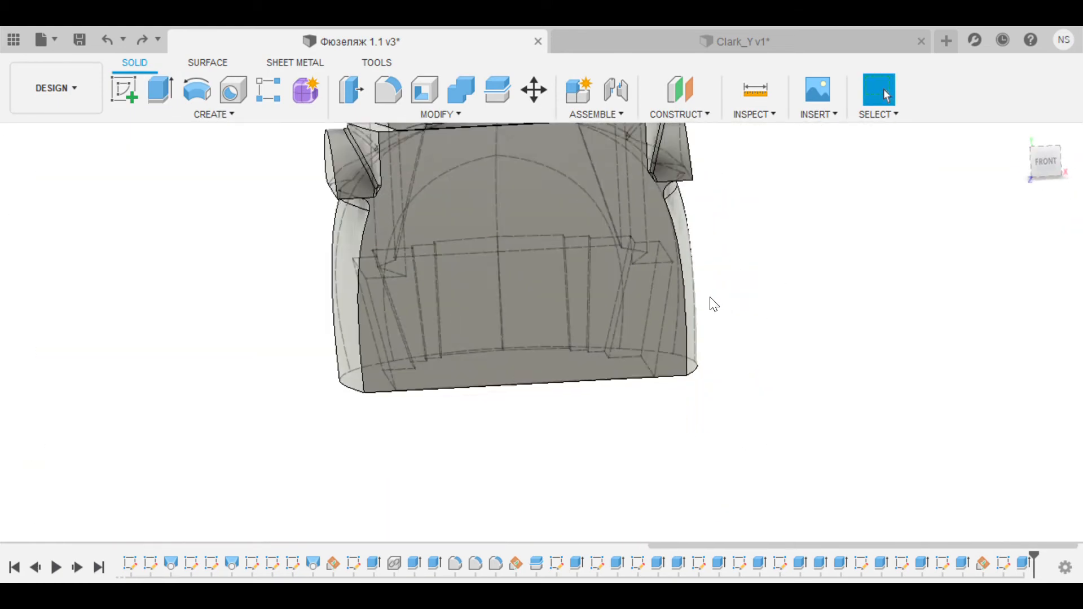
{"action": "scroll", "coordinate": [711, 298], "scroll_direction": "down", "scroll_amount": 2}
{"action": "double_click", "coordinate": [783, 564]}
{"action": "double_click", "coordinate": [260, 200]}
{"action": "type", "text": "10"}
{"action": "key", "text": "Return"}
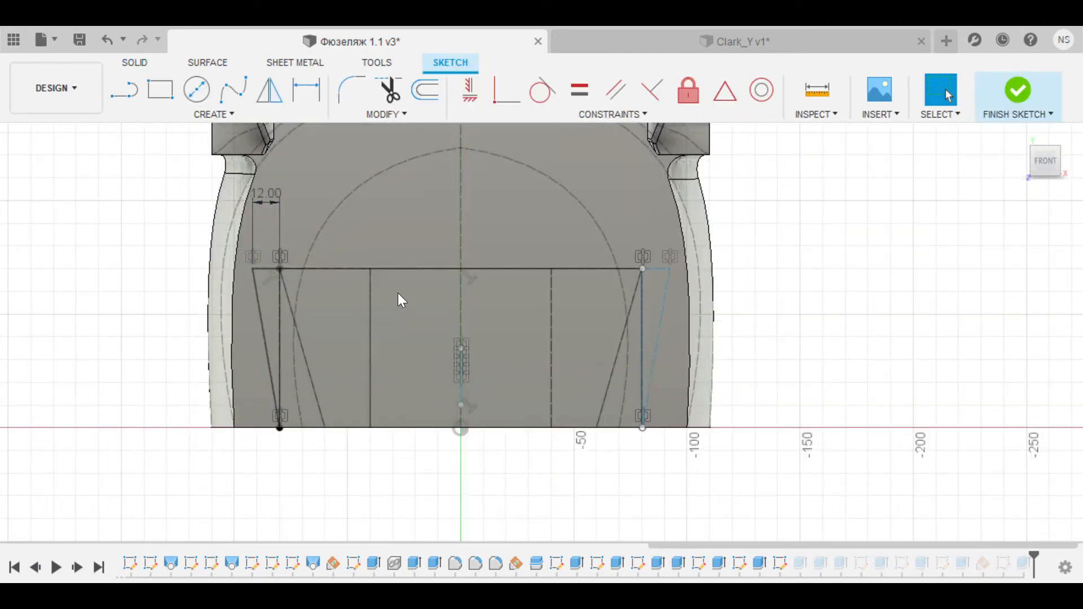
{"action": "left_click", "coordinate": [991, 89]}
- Examine the stepped pockets and slanted side walls inside the upper half from several angles
{"action": "middle_click_drag", "start_coordinate": [649, 316], "coordinate": [491, 428], "text": "shift"}
{"action": "scroll", "coordinate": [491, 428], "scroll_direction": "up", "scroll_amount": 5}
{"action": "scroll", "coordinate": [491, 427], "scroll_direction": "up", "scroll_amount": 2}
{"action": "middle_click_drag", "start_coordinate": [987, 447], "coordinate": [790, 389], "text": "shift"}
{"action": "scroll", "coordinate": [817, 459], "scroll_direction": "down", "scroll_amount": 4}
{"action": "left_click", "coordinate": [1046, 167]}
{"action": "mouse_move", "coordinate": [777, 300]}
{"action": "middle_mouse_down", "text": "shift"}
{"action": "mouse_move", "coordinate": [853, 383]}
{"action": "mouse_move", "coordinate": [858, 423]}
{"action": "mouse_move", "coordinate": [865, 339]}
{"action": "mouse_move", "coordinate": [842, 291]}
{"action": "middle_mouse_up", "text": "shift"}
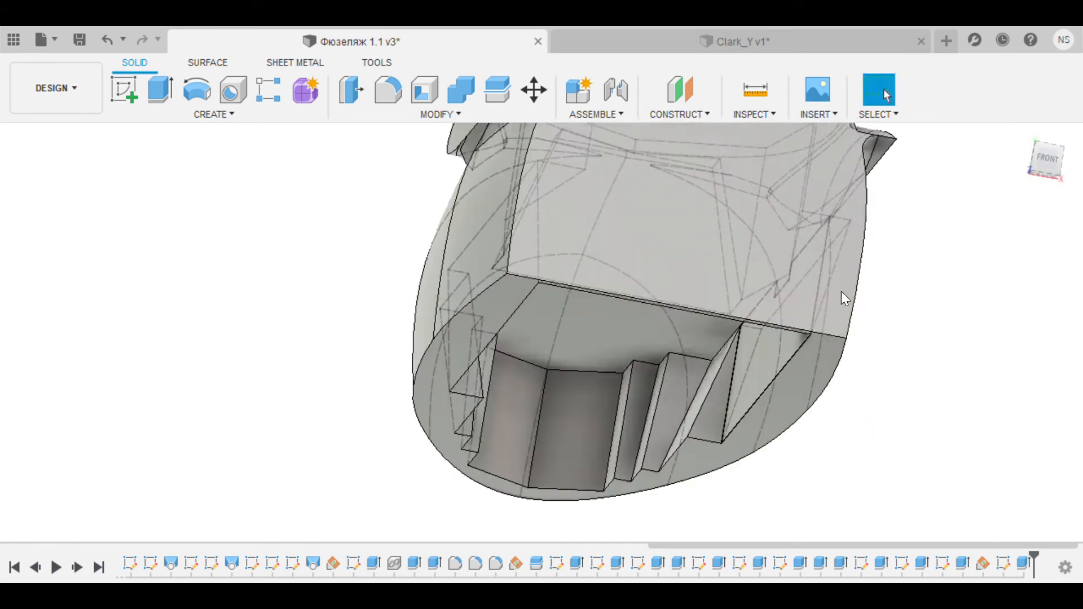
{"action": "scroll", "coordinate": [812, 319], "scroll_direction": "up", "scroll_amount": 4}
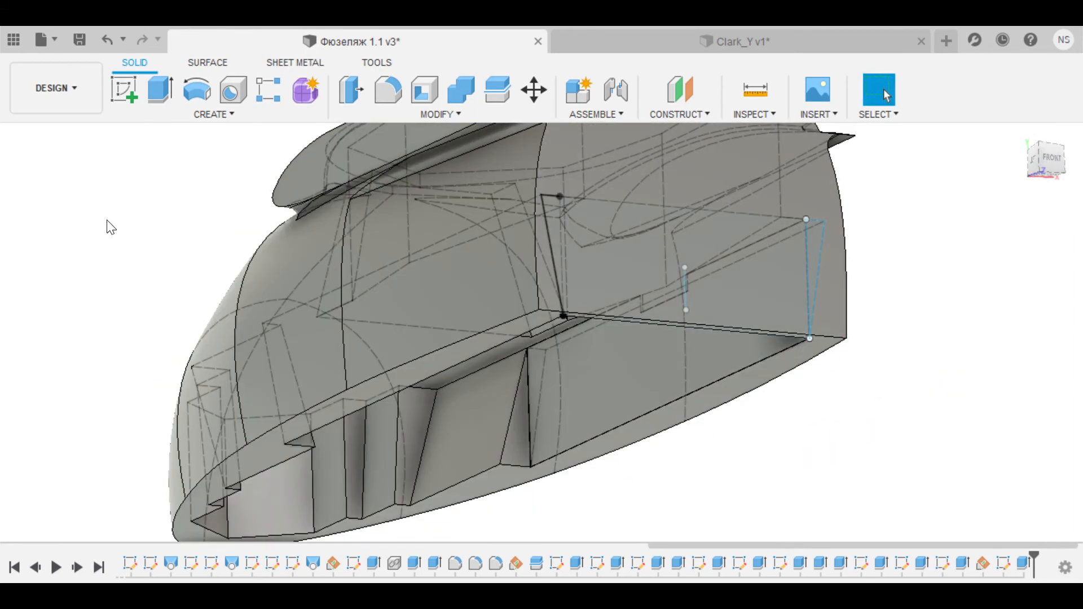
{"action": "left_click", "coordinate": [107, 220]}
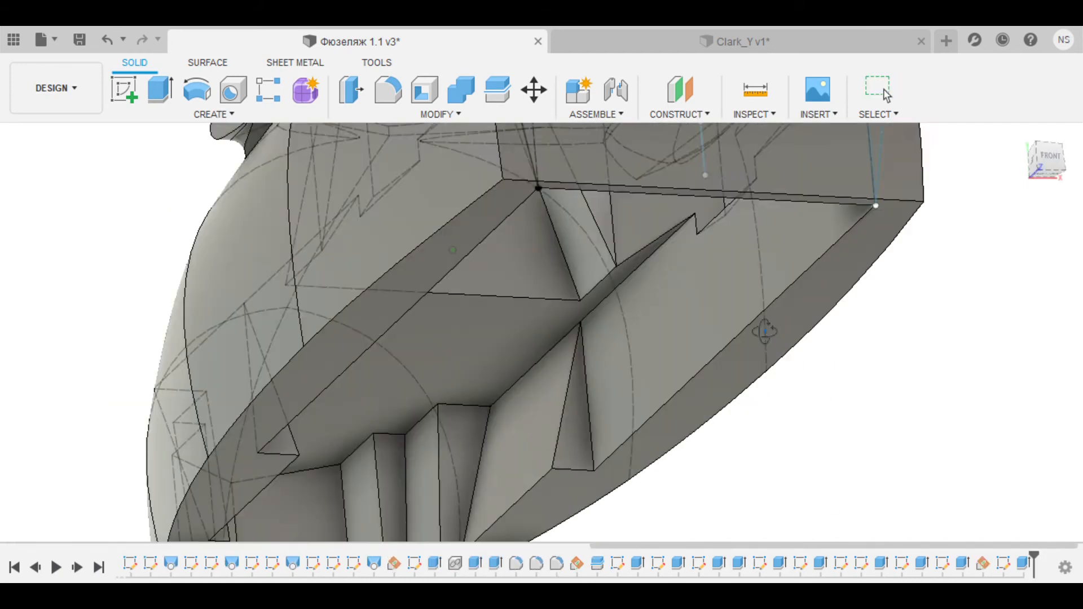
{"action": "mouse_move", "coordinate": [765, 332]}
{"action": "middle_mouse_down", "text": "shift"}
{"action": "mouse_move", "coordinate": [720, 310]}
{"action": "mouse_move", "coordinate": [779, 365]}
{"action": "mouse_move", "coordinate": [684, 350]}
{"action": "mouse_move", "coordinate": [682, 283]}
{"action": "mouse_move", "coordinate": [810, 299]}
{"action": "middle_mouse_up", "text": "shift"}
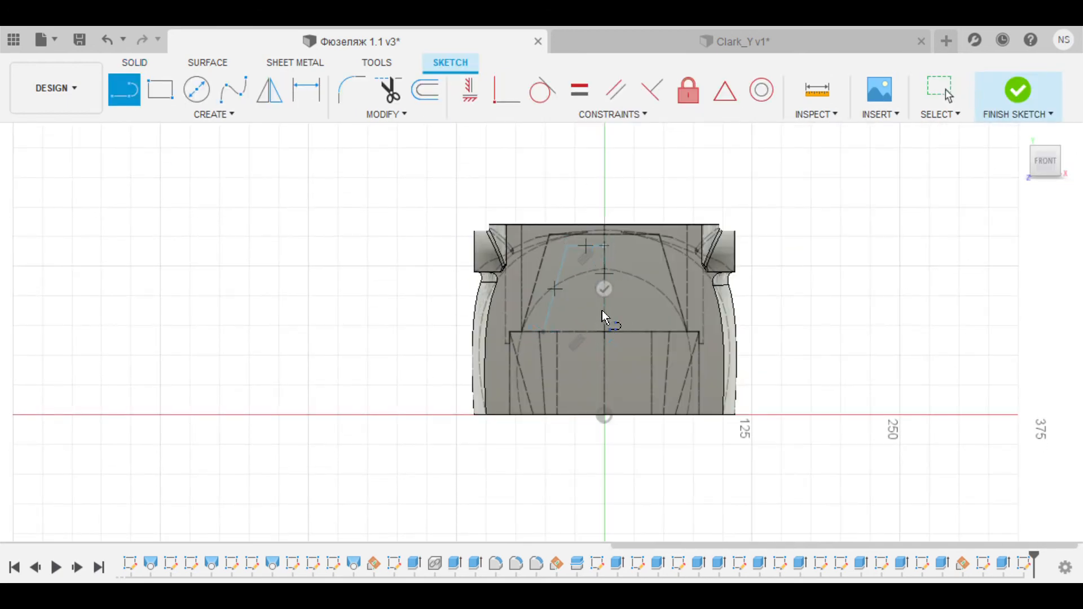
- Complete the half trapezoid on the recess's end face, mirror it about the centre line and cut the profile forward into the nose
{"action": "left_click", "coordinate": [605, 290]}
{"action": "left_click", "coordinate": [270, 90]}
{"action": "left_click", "coordinate": [555, 288]}
{"action": "left_click", "coordinate": [595, 245]}
{"action": "middle_click_drag", "start_coordinate": [827, 365], "coordinate": [828, 314], "text": "shift"}
{"action": "left_click", "coordinate": [1018, 90]}
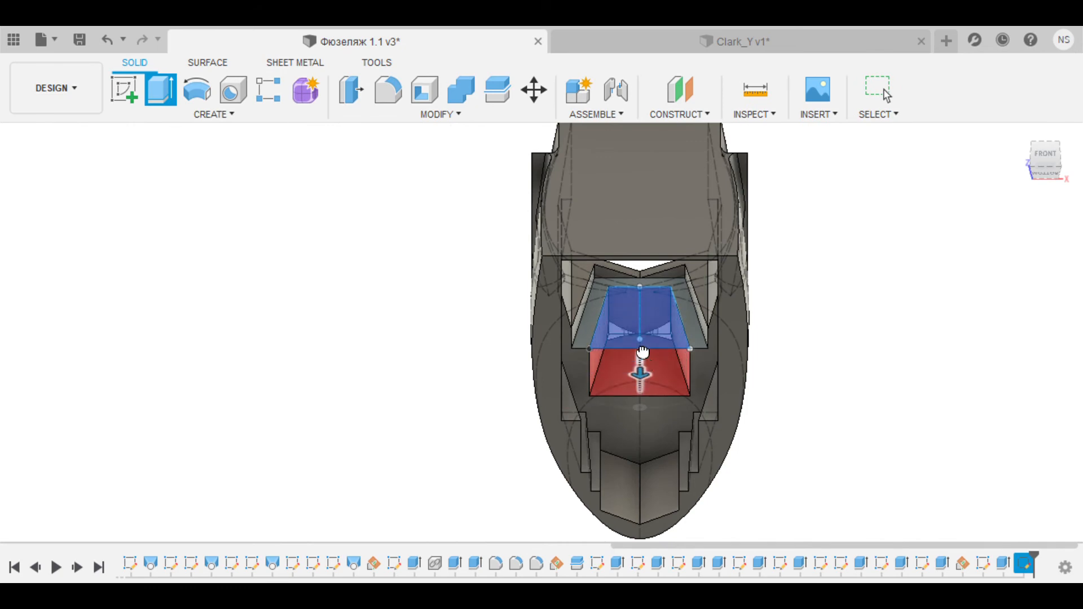
{"action": "middle_click_drag", "start_coordinate": [679, 334], "coordinate": [672, 355], "text": "shift"}
- Sketch a smaller half trapezoid on the new recess's end face, mirror it about the centre line and finish the sketch
{"action": "left_click", "coordinate": [665, 358]}
{"action": "left_click", "coordinate": [124, 90]}
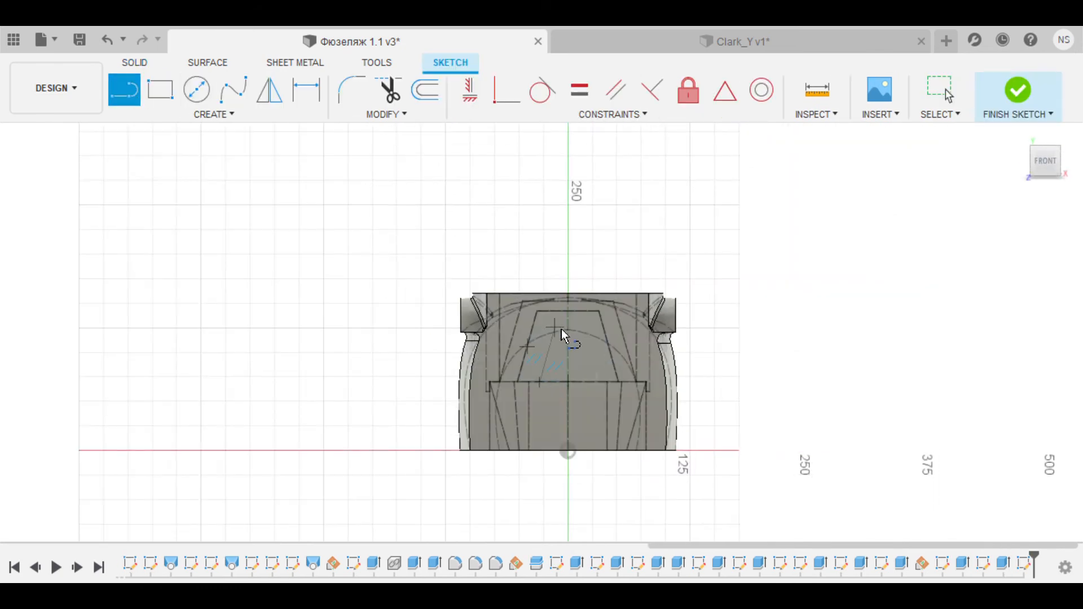
{"action": "scroll", "coordinate": [555, 333], "scroll_direction": "up", "scroll_amount": 3}
{"action": "left_click", "coordinate": [548, 325]}
{"action": "left_click", "coordinate": [585, 325]}
{"action": "left_click", "coordinate": [270, 90]}
{"action": "left_click", "coordinate": [532, 385]}
{"action": "left_click", "coordinate": [566, 325]}
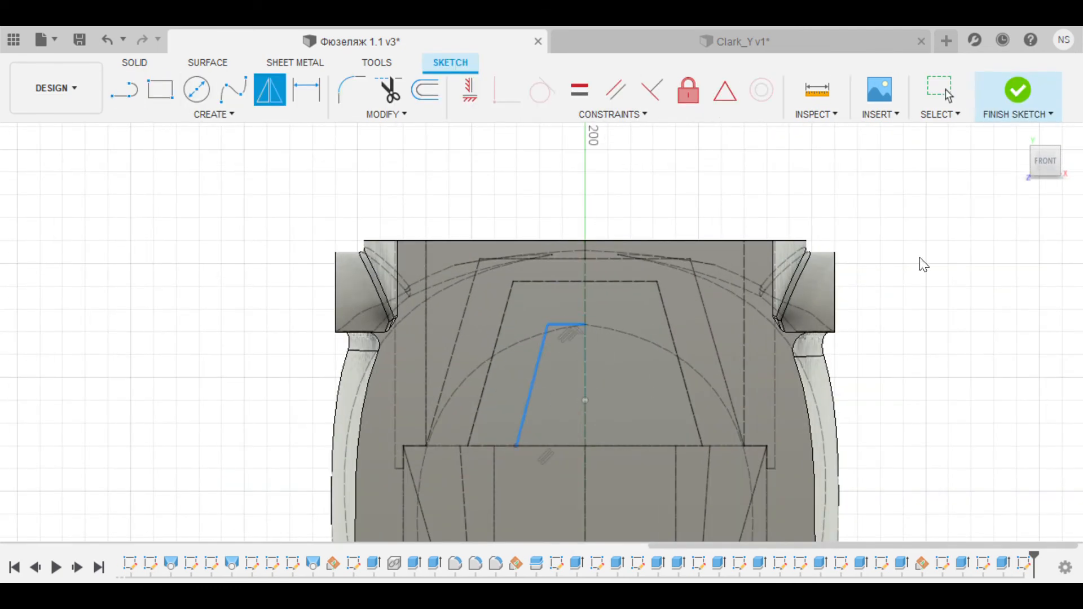
{"action": "left_click", "coordinate": [585, 367]}
{"action": "key", "text": "Return"}
{"action": "middle_click_drag", "start_coordinate": [820, 429], "coordinate": [820, 390], "text": "shift"}
{"action": "scroll", "coordinate": [770, 299], "scroll_direction": "down", "scroll_amount": 3}
{"action": "left_click", "coordinate": [1018, 91]}
- Cut the smaller trapezoid profile forward into the nose
{"action": "left_click", "coordinate": [694, 361]}
{"action": "key", "text": "e"}
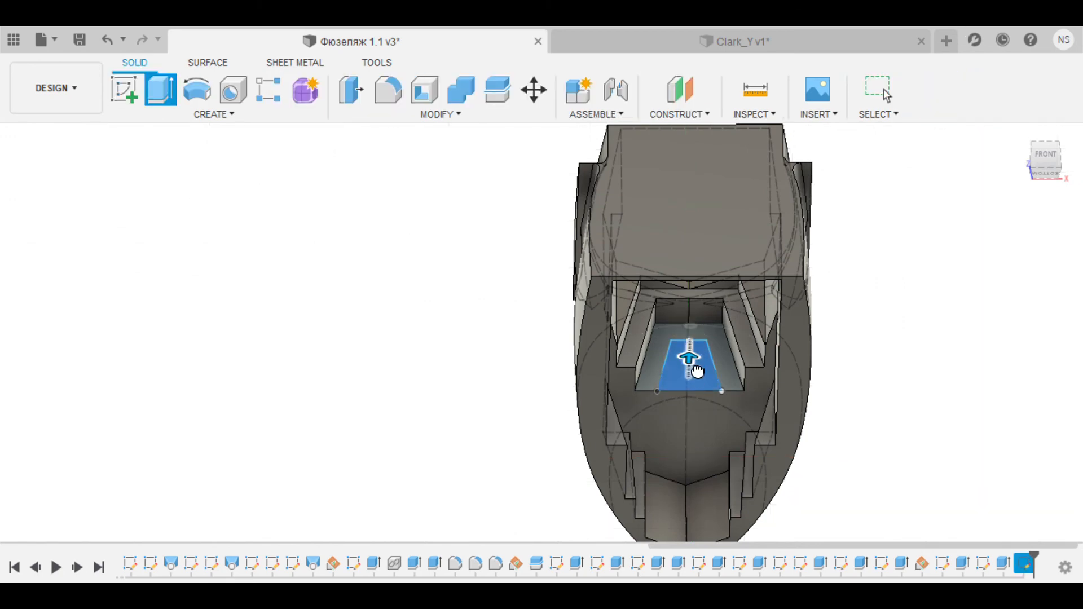
{"action": "key", "text": "Return"}
- Sketch an even smaller symmetrical trapezoid on the deepest recess's end face and cut it forward into the nose
{"action": "left_click", "coordinate": [666, 404]}
{"action": "left_click", "coordinate": [127, 92]}
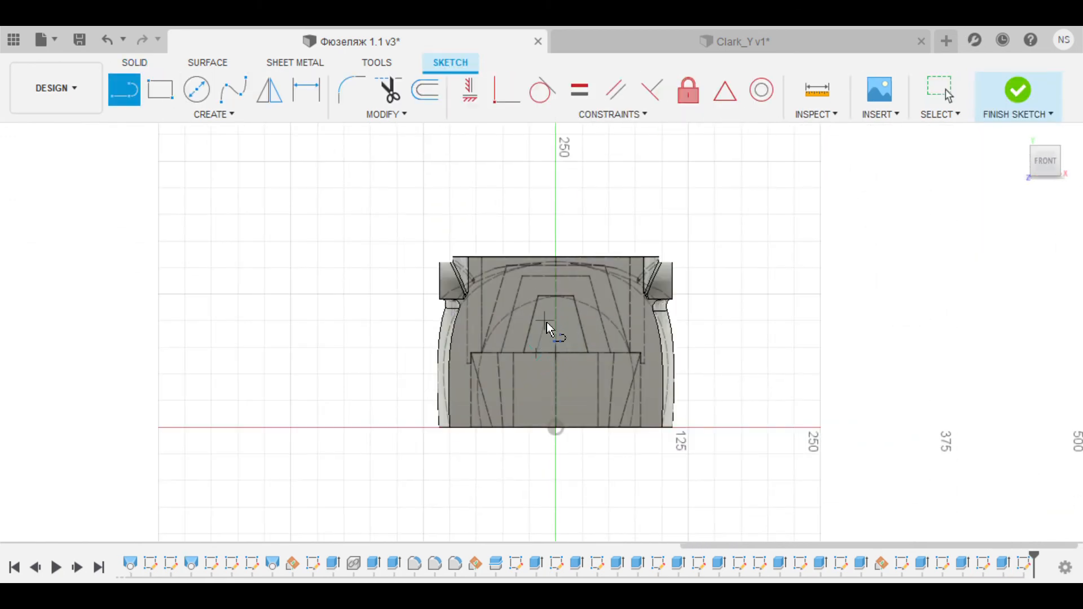
{"action": "scroll", "coordinate": [545, 326], "scroll_direction": "up", "scroll_amount": 3}
{"action": "left_click", "coordinate": [1018, 90]}
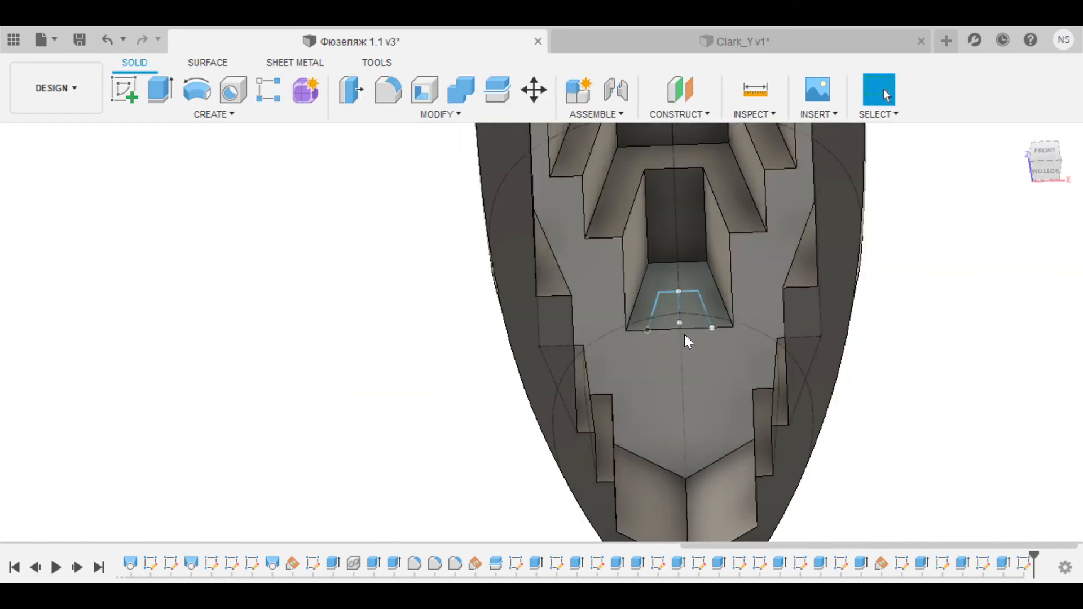
{"action": "left_click", "coordinate": [690, 325]}
{"action": "key", "text": "e"}
{"action": "key", "text": "Return"}
- Examine the finished upper fuselage half from the side, front, below and above
{"action": "scroll", "coordinate": [743, 388], "scroll_direction": "down", "scroll_amount": 3}
{"action": "middle_click_drag", "start_coordinate": [742, 388], "coordinate": [832, 158], "text": "shift"}
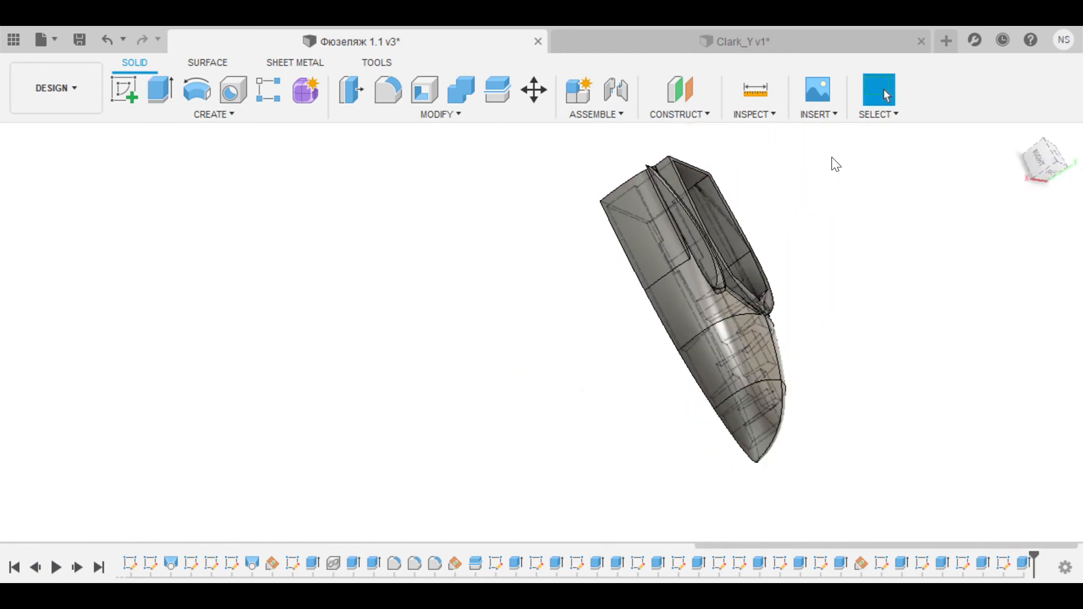
{"action": "middle_click_drag", "start_coordinate": [801, 237], "coordinate": [912, 266], "text": "shift"}
{"action": "scroll", "coordinate": [816, 287], "scroll_direction": "up", "scroll_amount": 3}
{"action": "scroll", "coordinate": [912, 266], "scroll_direction": "down", "scroll_amount": 2}
{"action": "left_click", "coordinate": [1047, 155]}
{"action": "left_click", "coordinate": [1035, 173]}
{"action": "left_click", "coordinate": [1050, 177]}
{"action": "left_click", "coordinate": [1077, 147]}
{"action": "left_click", "coordinate": [1060, 151]}
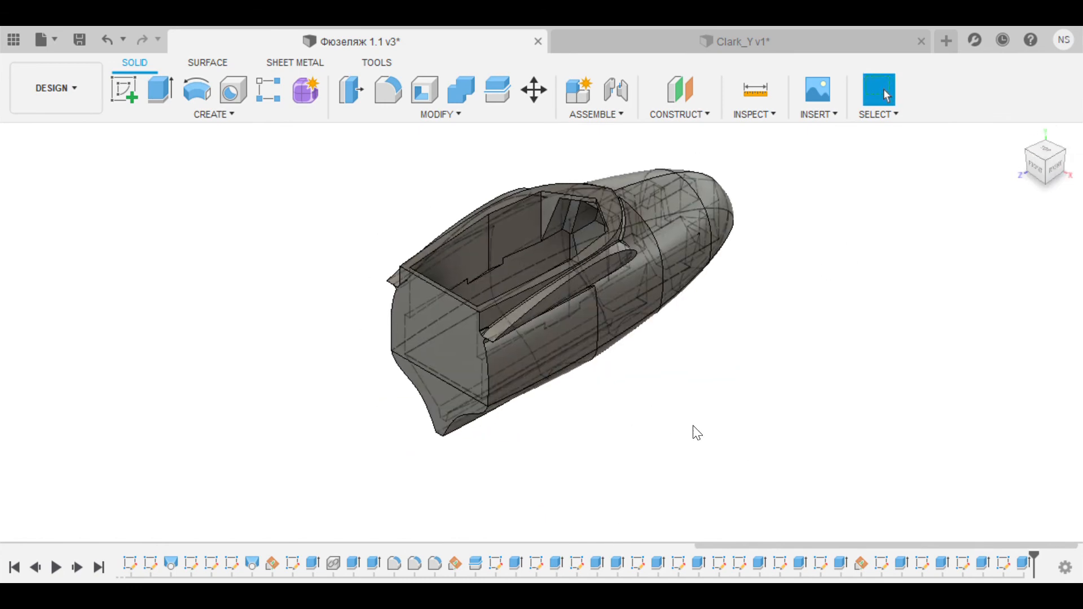
{"action": "middle_click_drag", "start_coordinate": [797, 370], "coordinate": [820, 307], "text": "shift"}
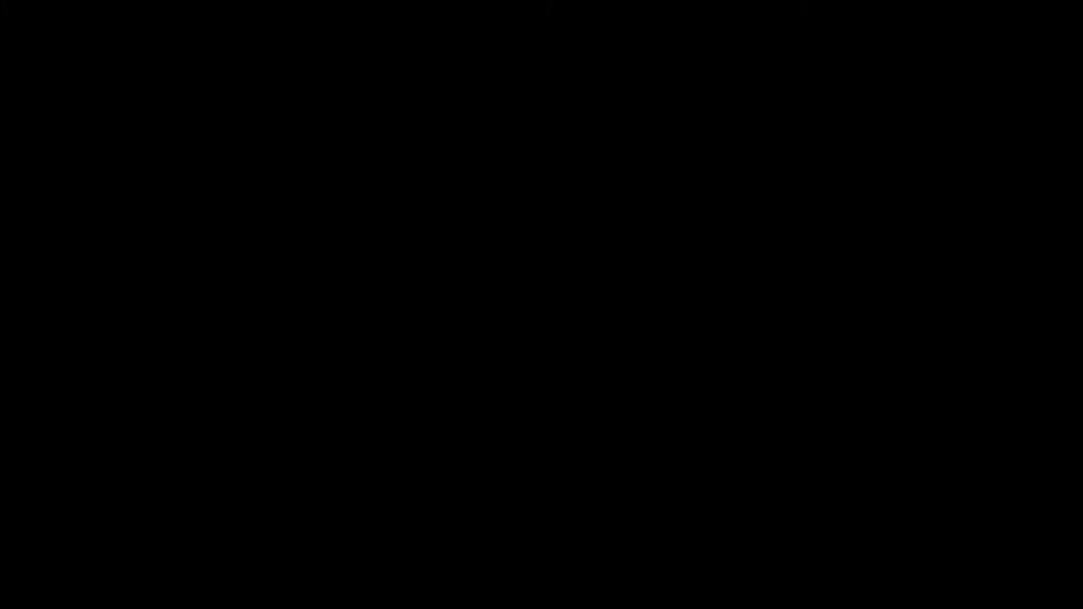